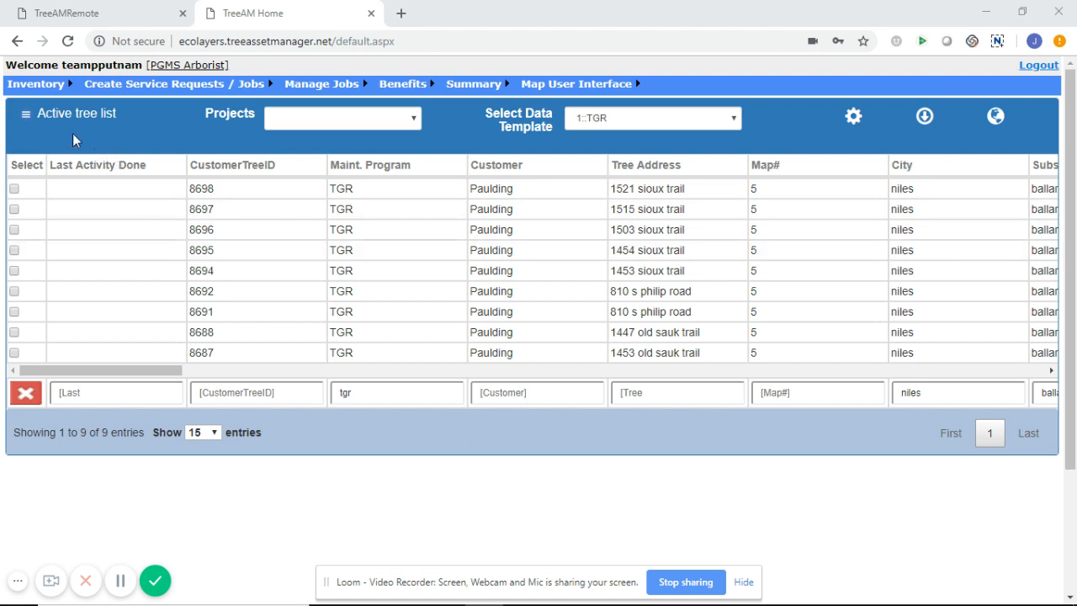
Bring up the Inventory menu options above the active list of 9 TGR trees in Niles
mouse_move(52, 86)
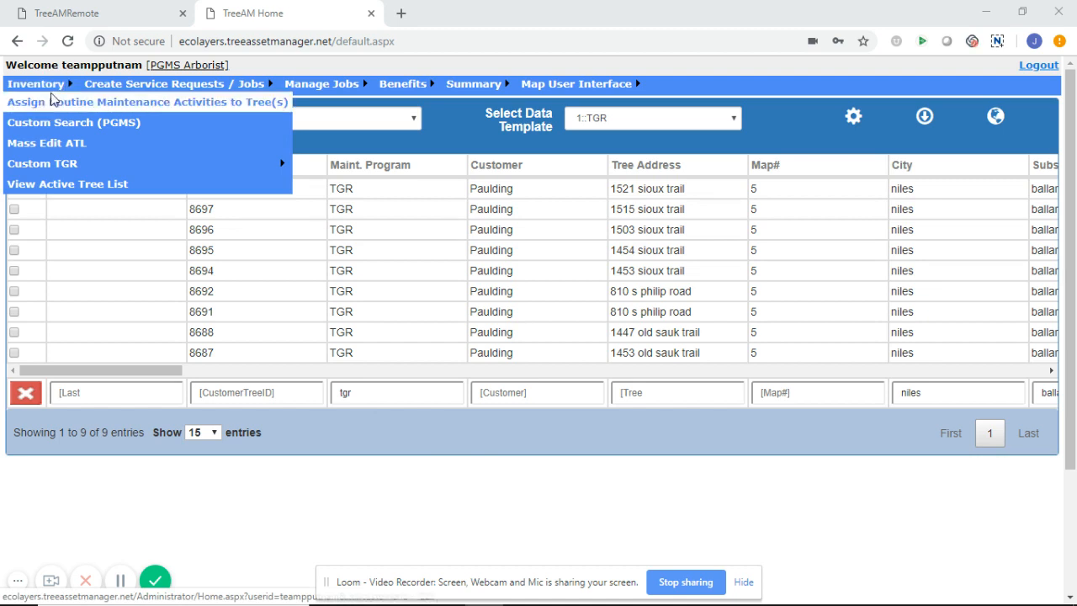
Run a custom search for untreated trees with maintenance program TGR and customer Paulding
left_click(51, 123)
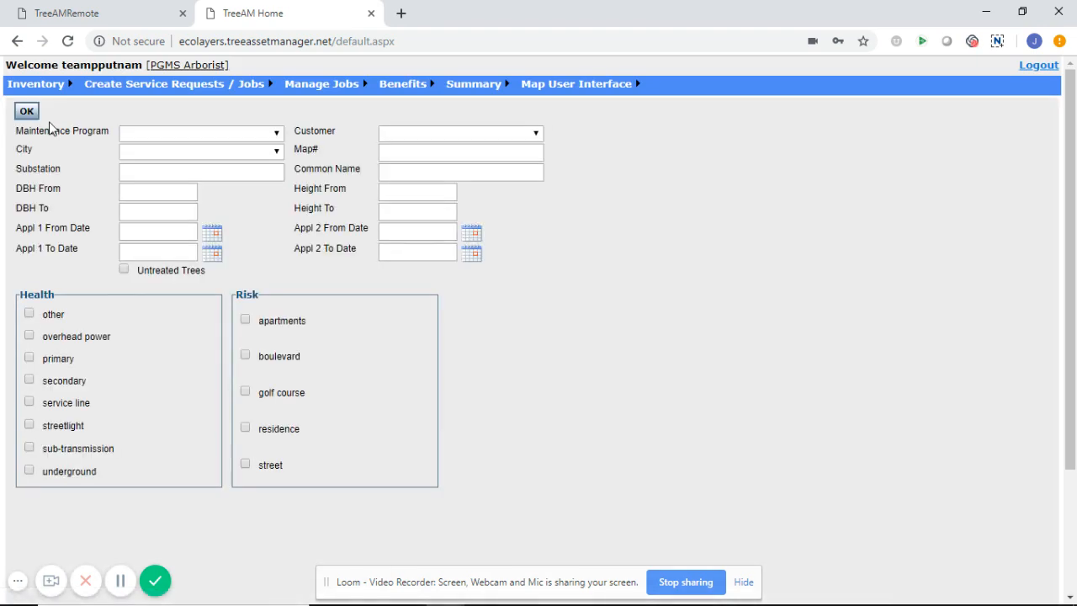
left_click(208, 135)
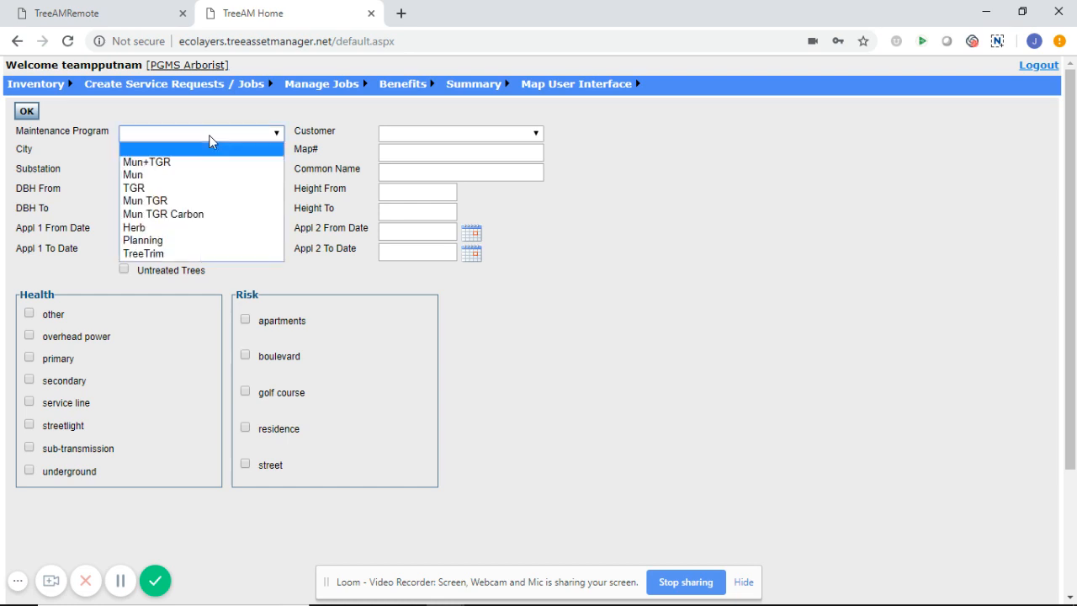
left_click(178, 190)
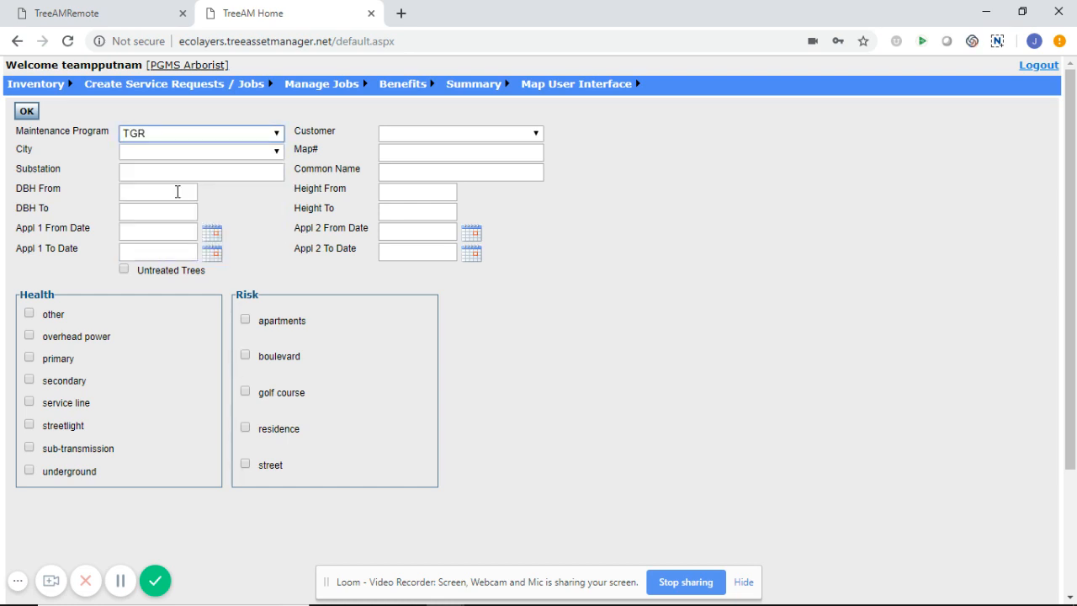
left_click(421, 140)
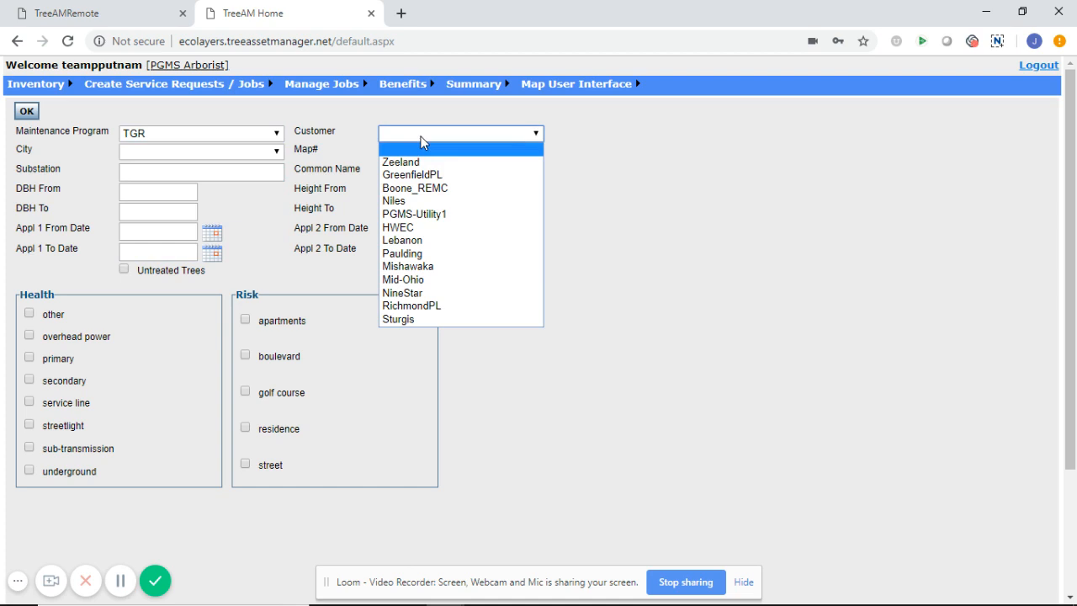
left_click(404, 255)
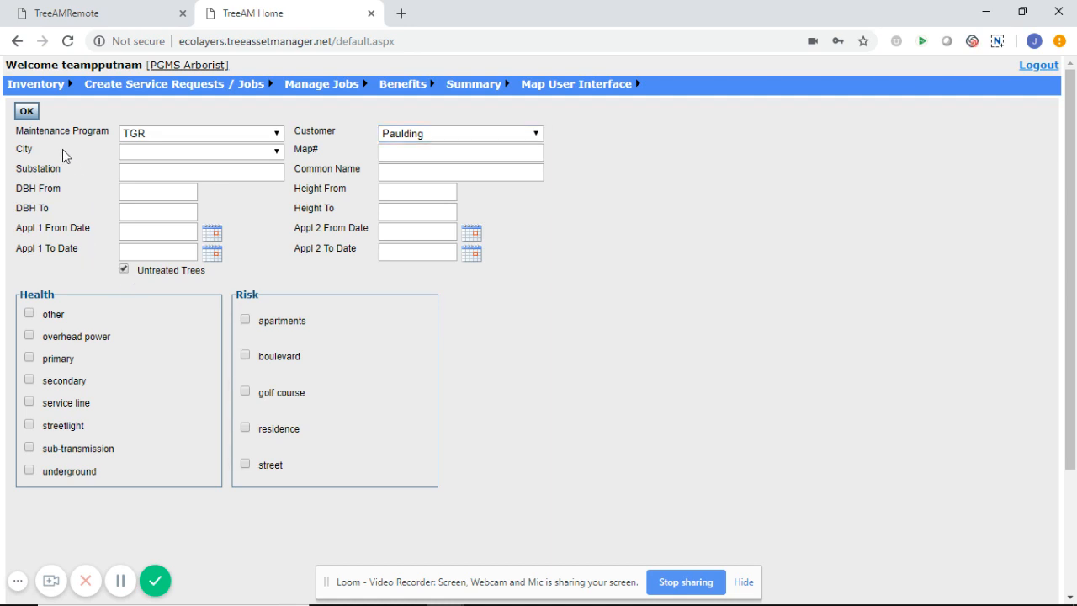
left_click(27, 112)
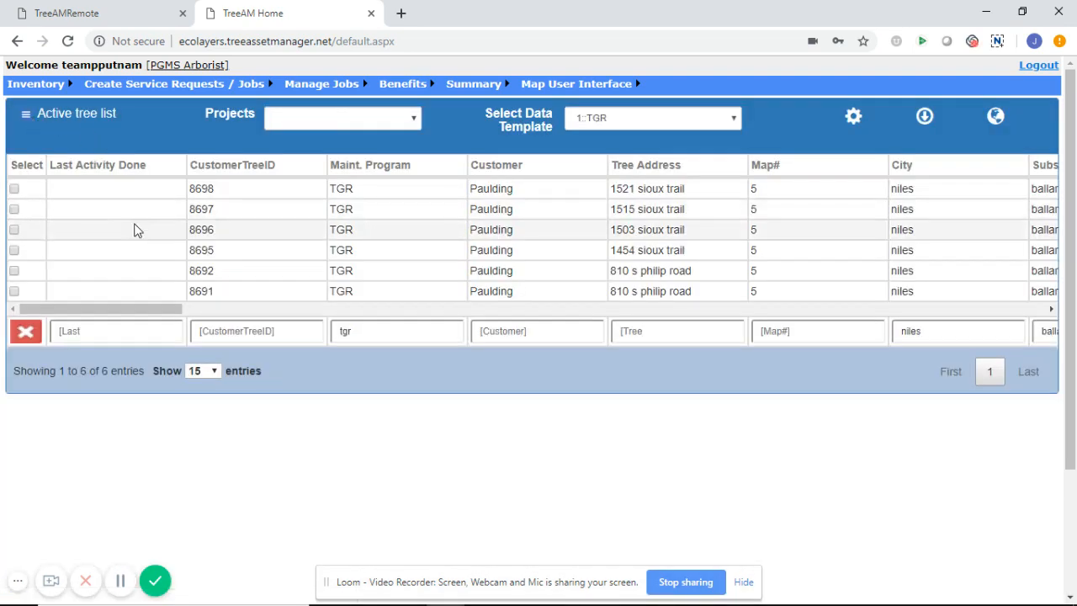
Clear the column filters so all 34 search results are listed
left_click(23, 340)
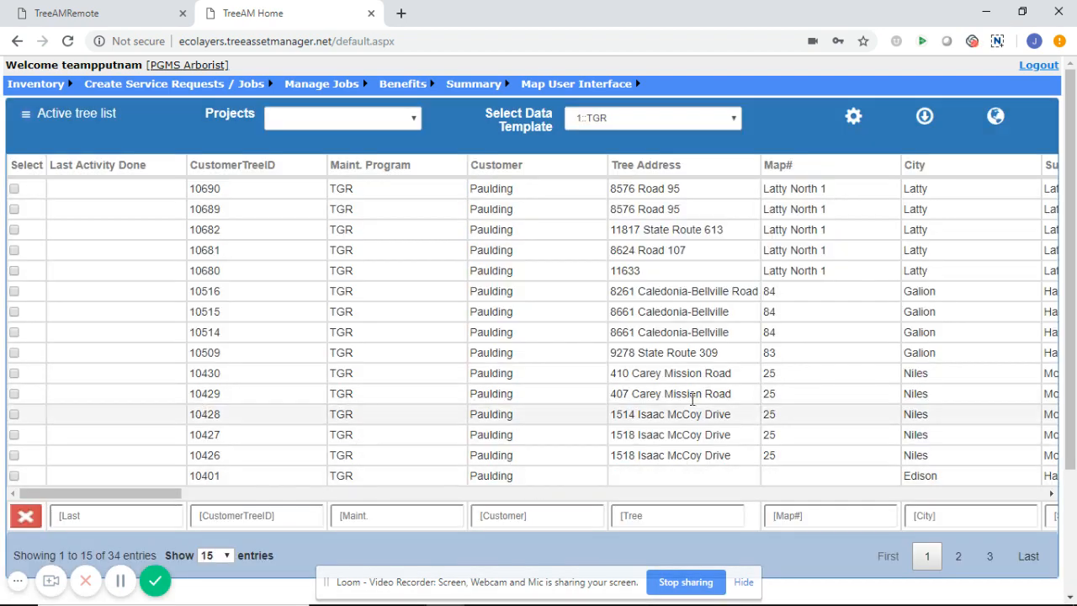
left_click_drag(1066, 248, 1070, 287)
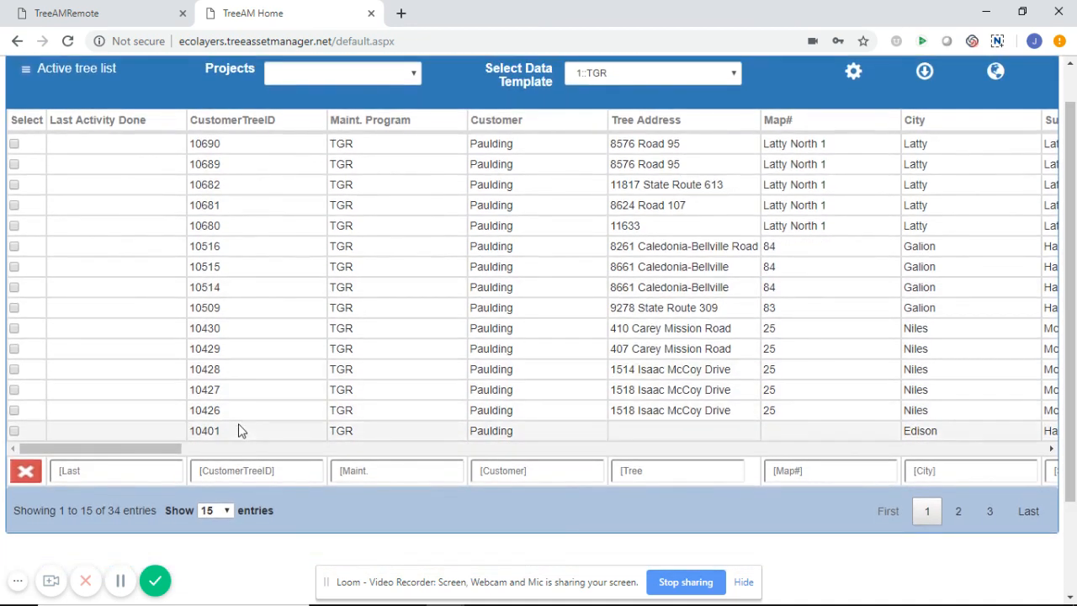
left_click_drag(145, 455, 415, 433)
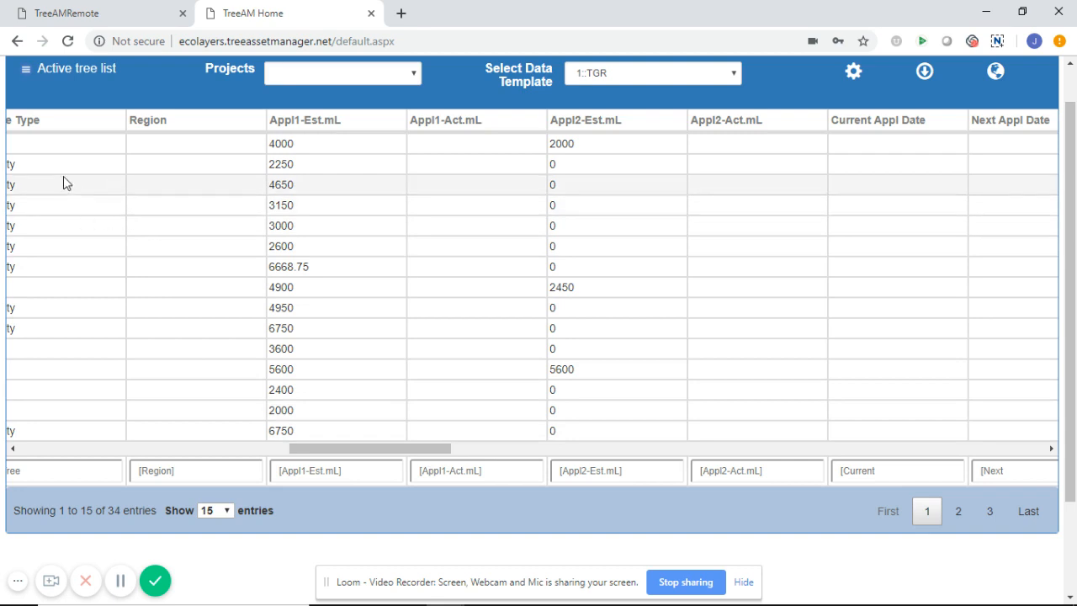
Convert the 34 listed trees into an ATL and move over to TreeAMRemote
left_click(27, 72)
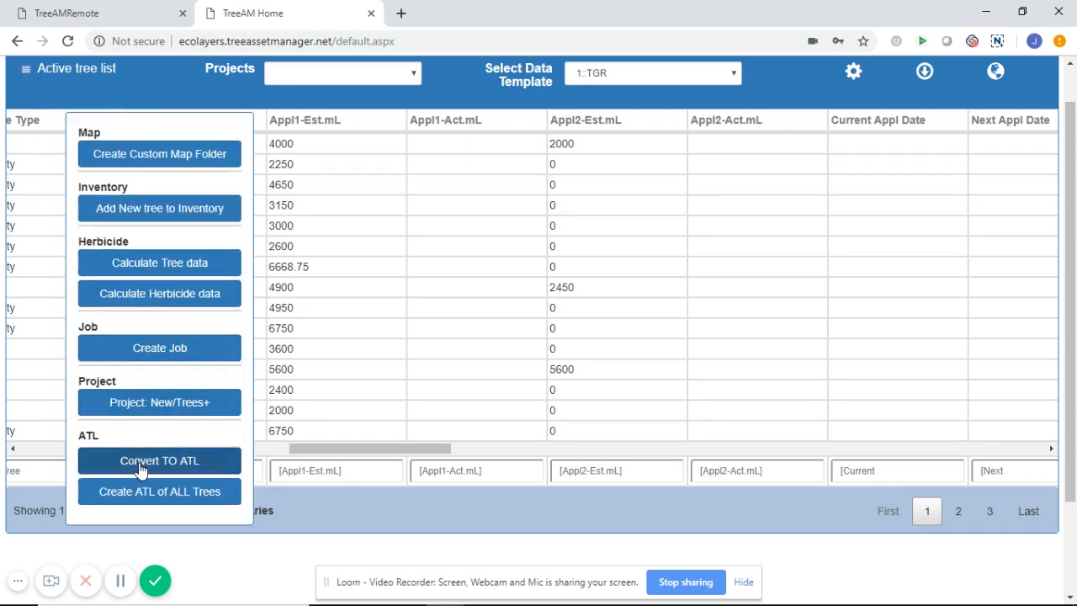
left_click(141, 469)
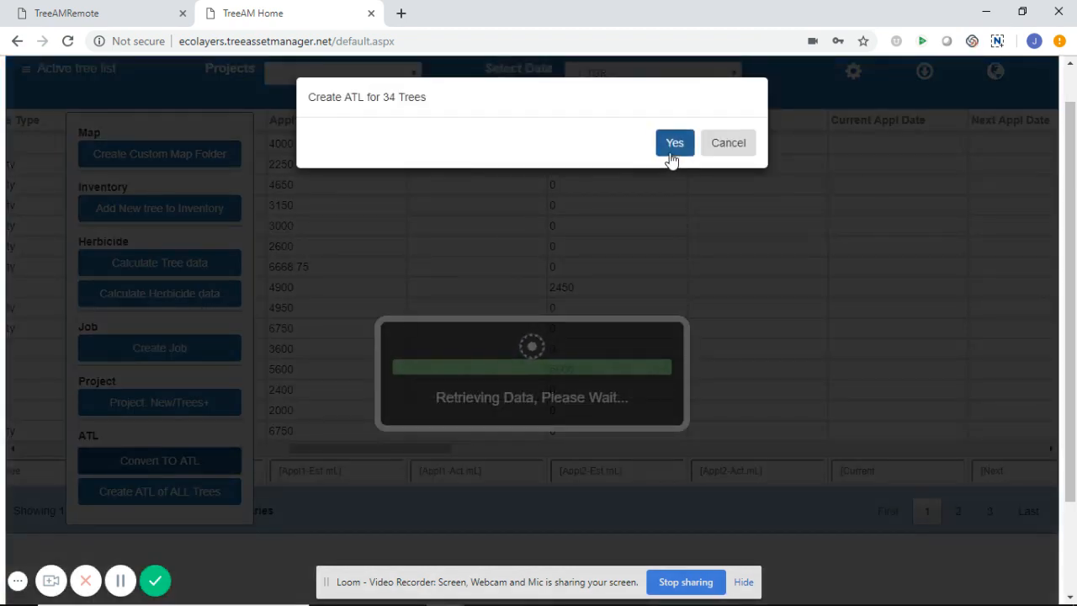
left_click(671, 156)
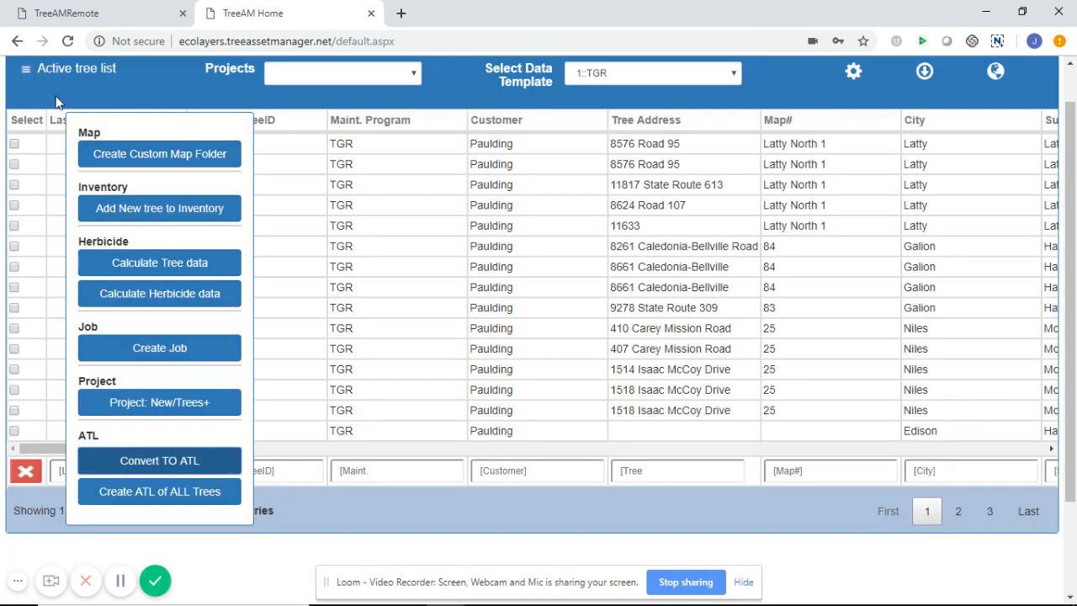
left_click(90, 19)
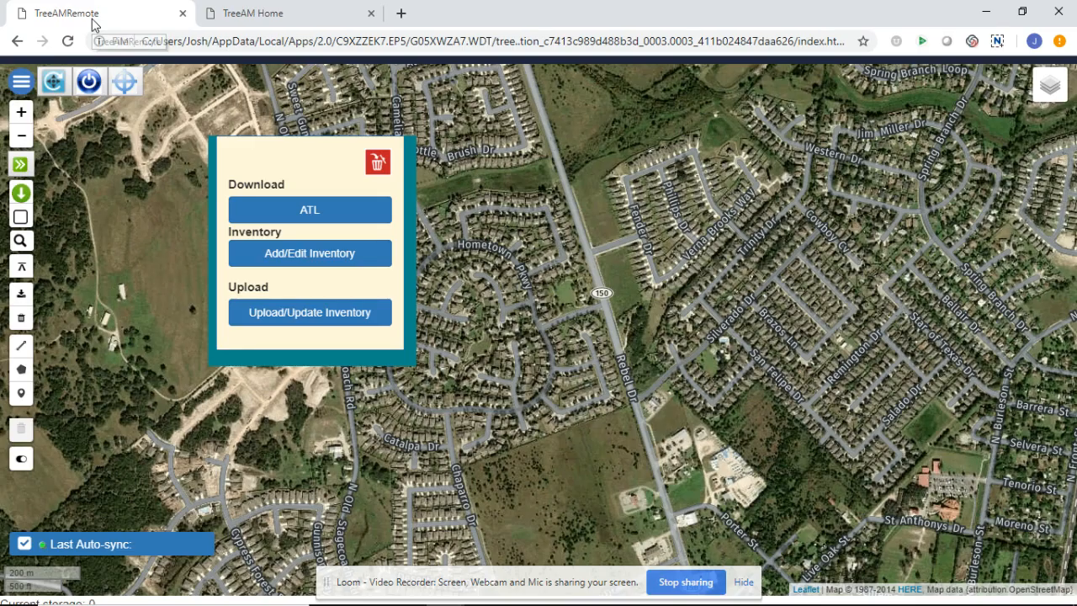
Download the 34-tree ATL into TreeAMRemote and zoom out to the Niles clusters
left_click(261, 220)
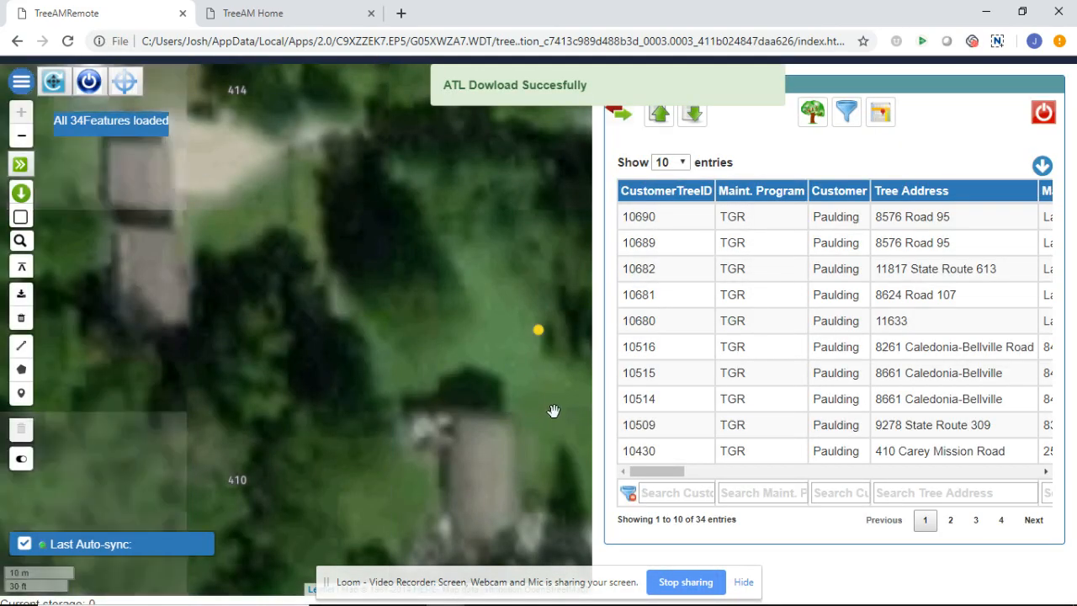
left_click(813, 112)
left_click_drag(661, 471, 699, 485)
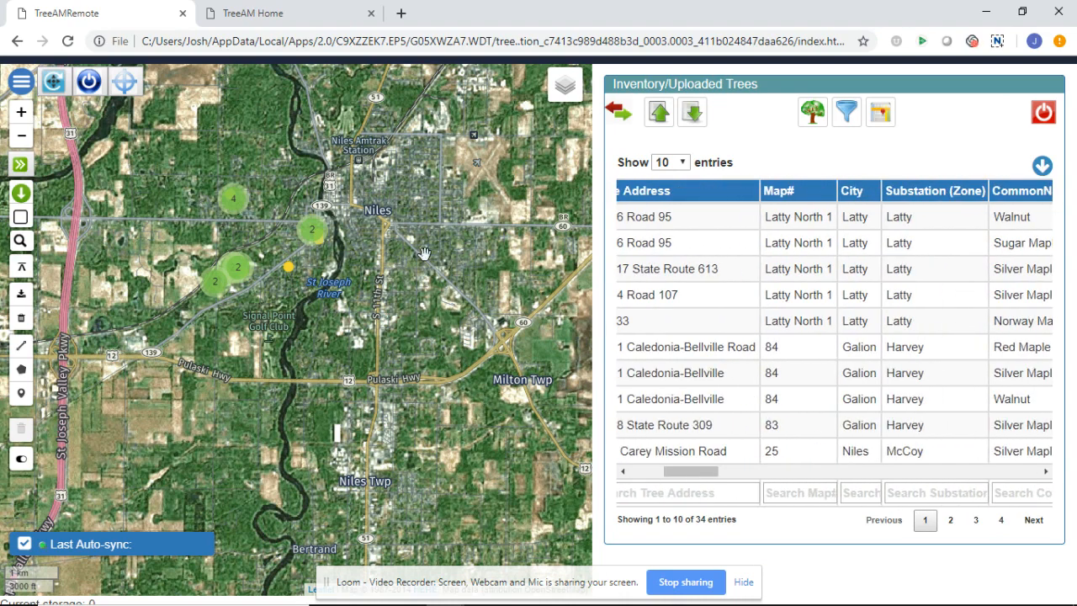
left_click(304, 21)
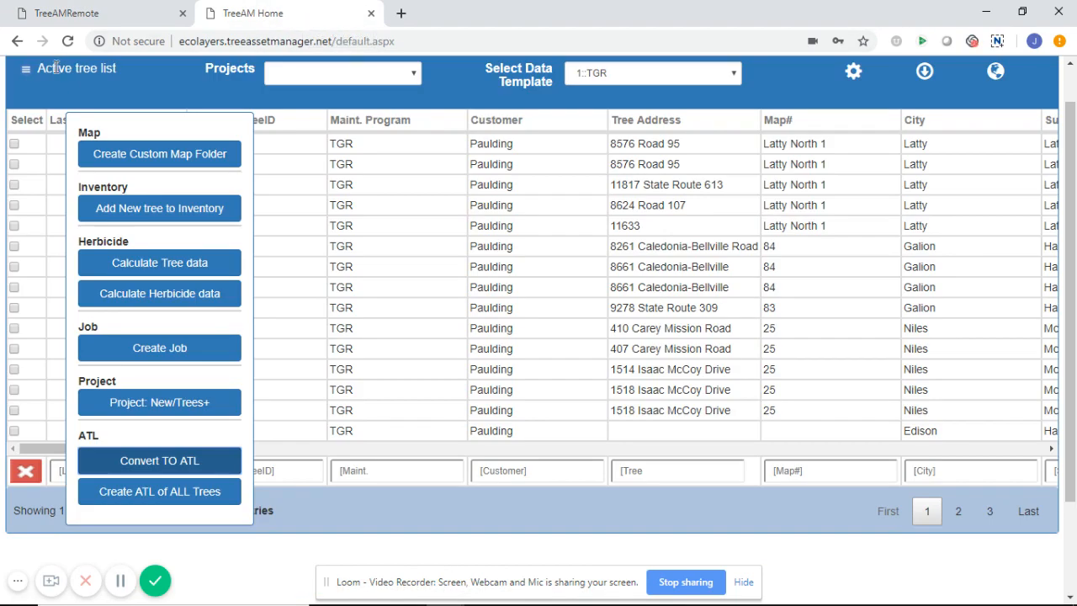
Create an ATL of all inventory trees and dismiss the success message
left_click(24, 70)
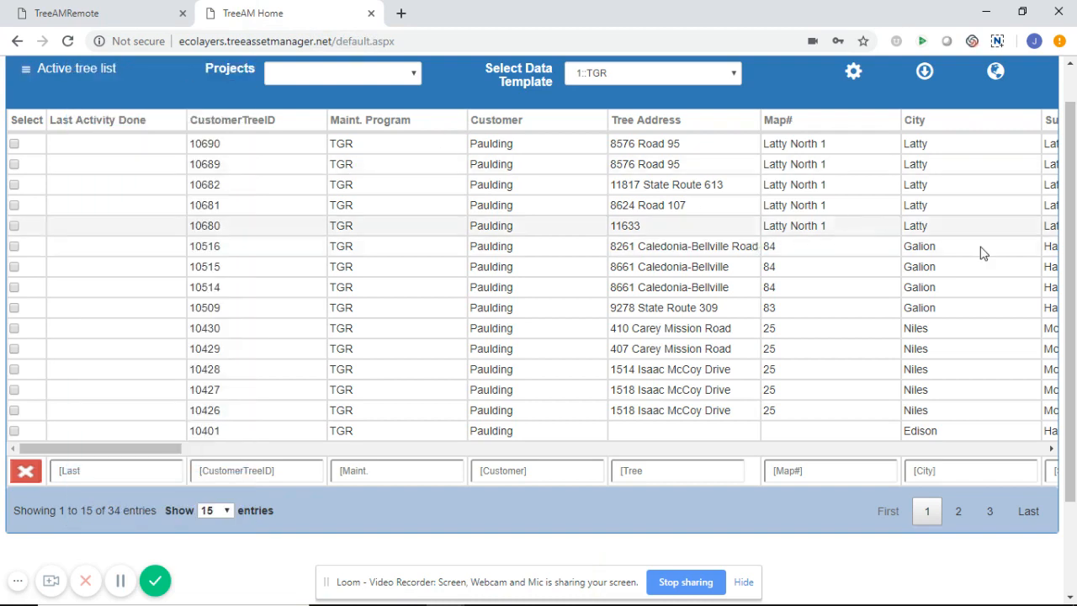
scroll(1074, 292, "up", 2)
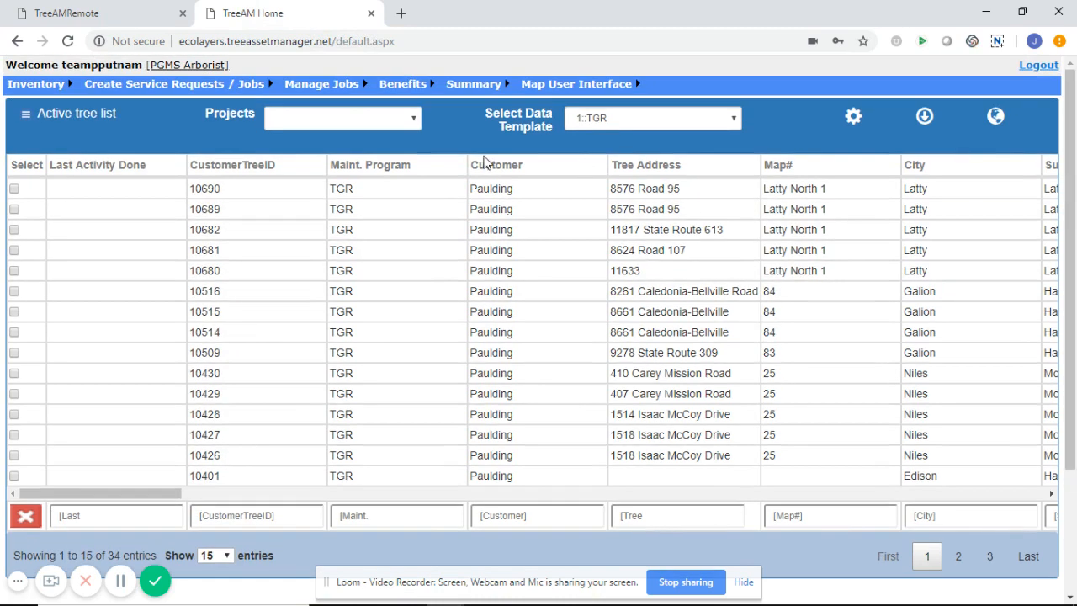
left_click(25, 120)
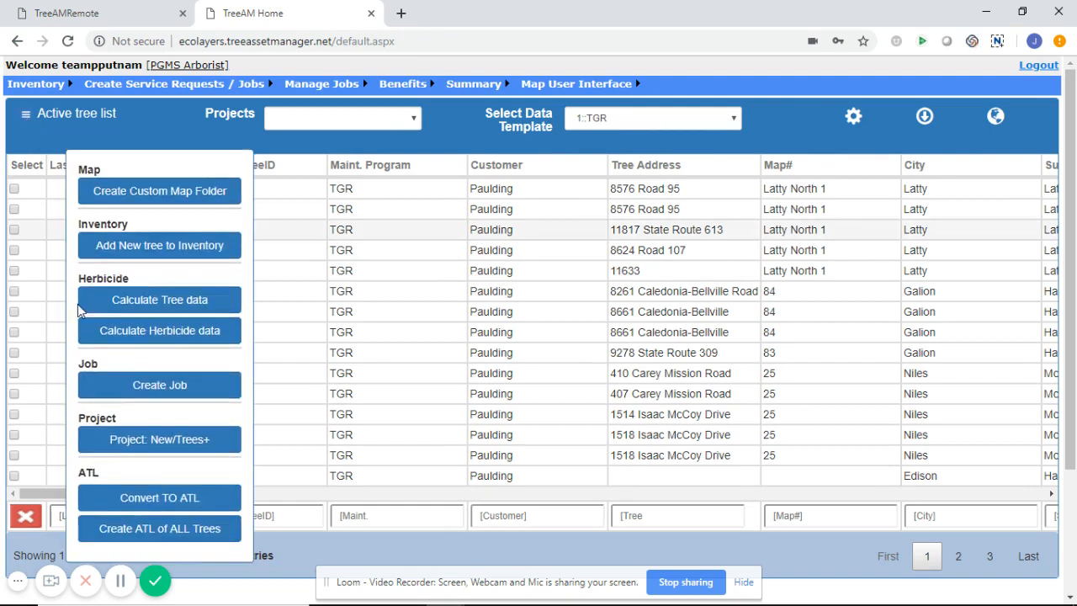
left_click(124, 538)
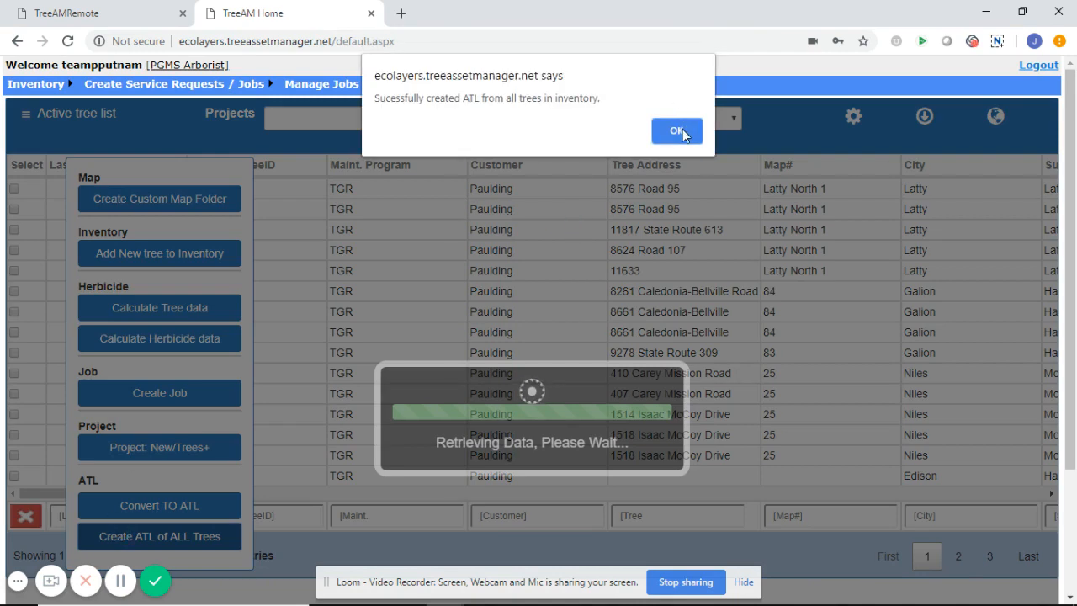
left_click(681, 130)
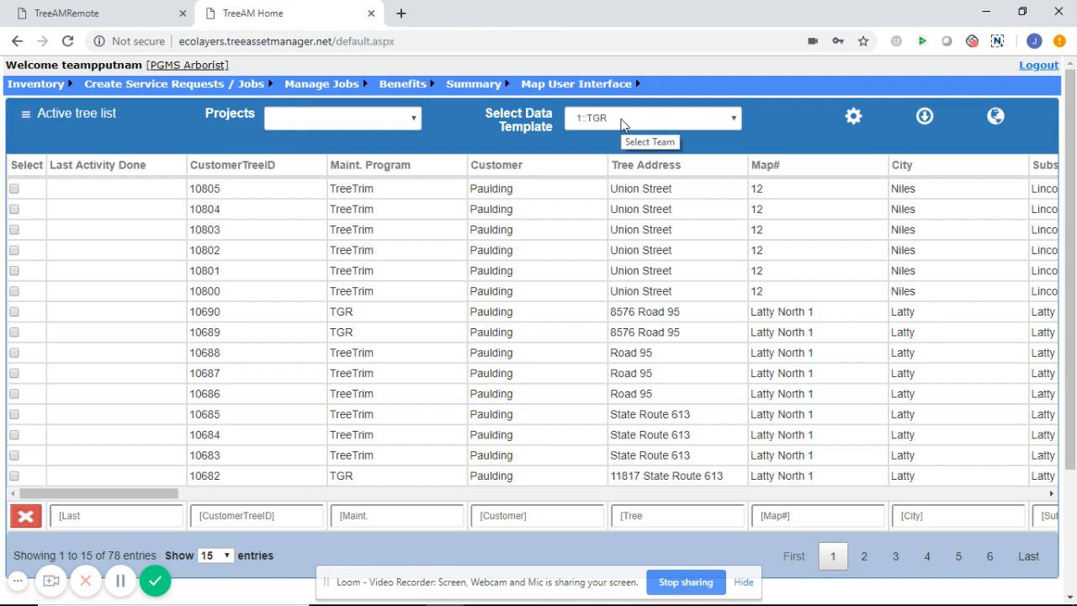
Start a custom search with maintenance program TGR and customer Paulding
mouse_move(48, 87)
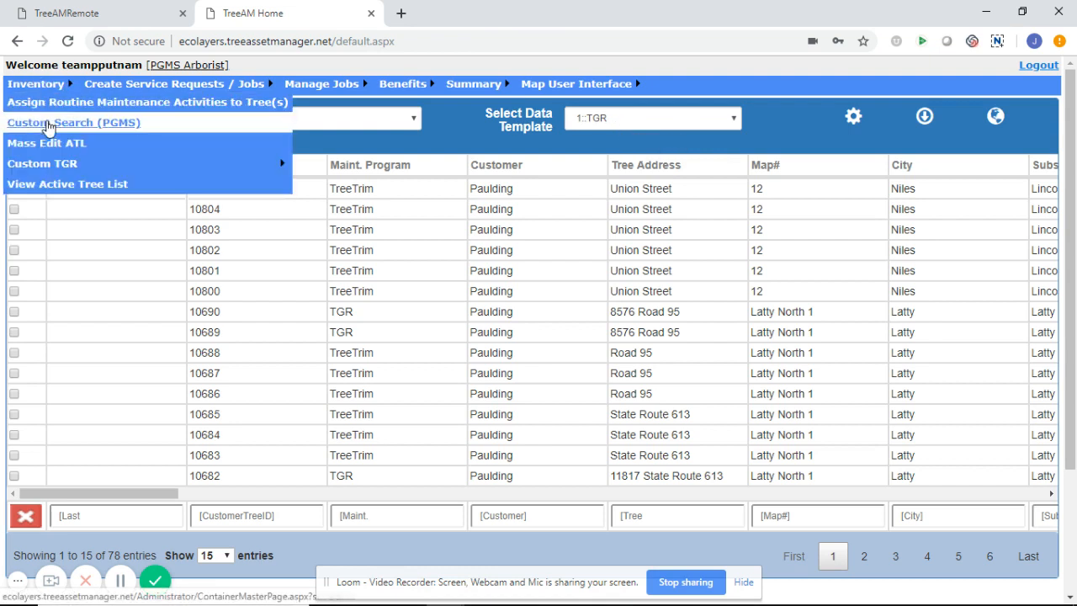
left_click(49, 123)
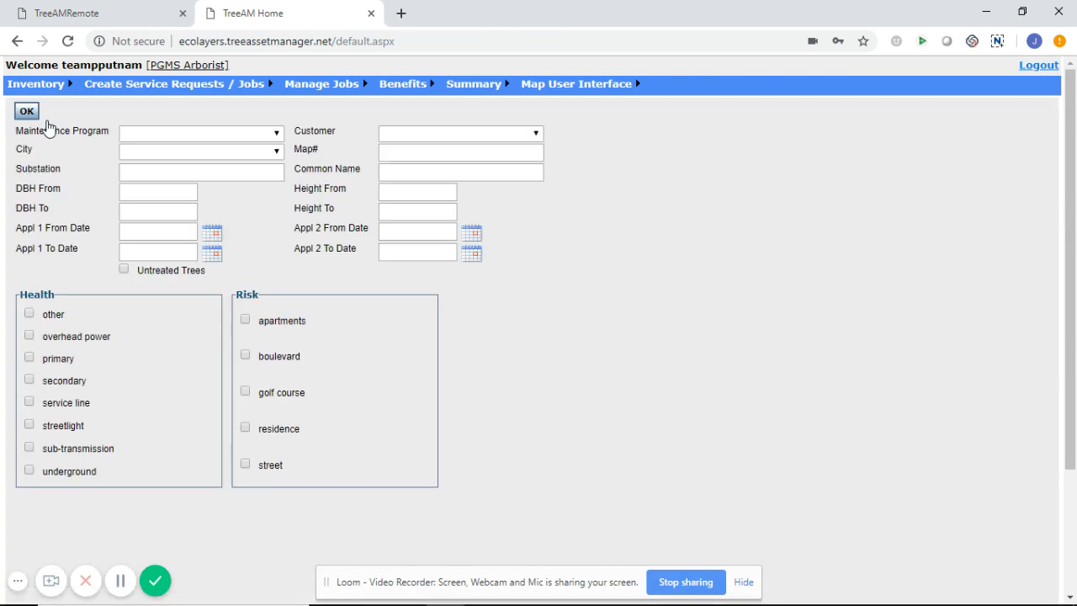
left_click(133, 140)
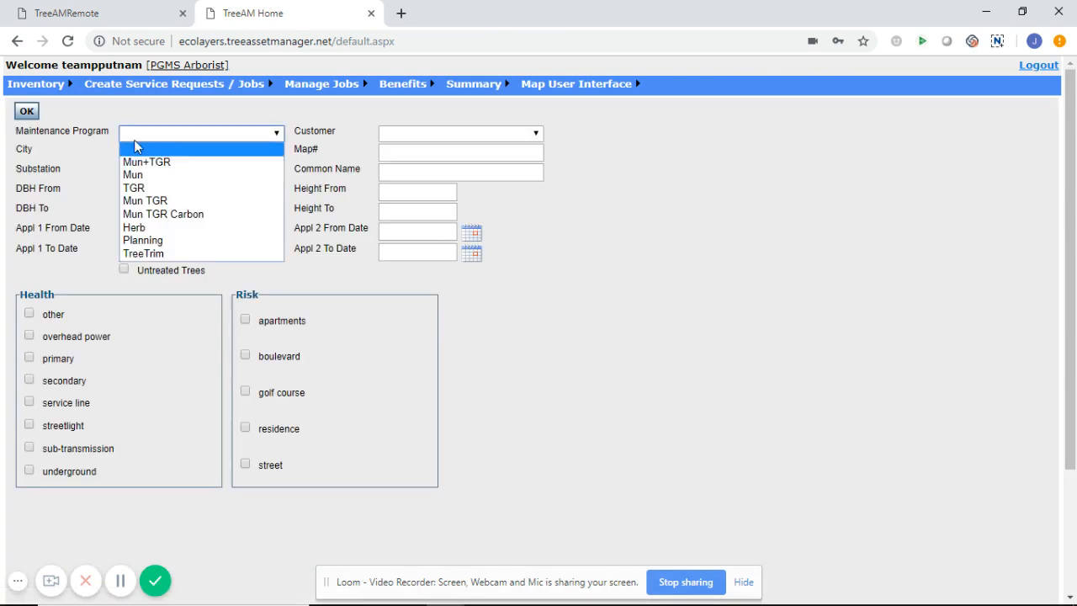
left_click(143, 185)
left_click(426, 137)
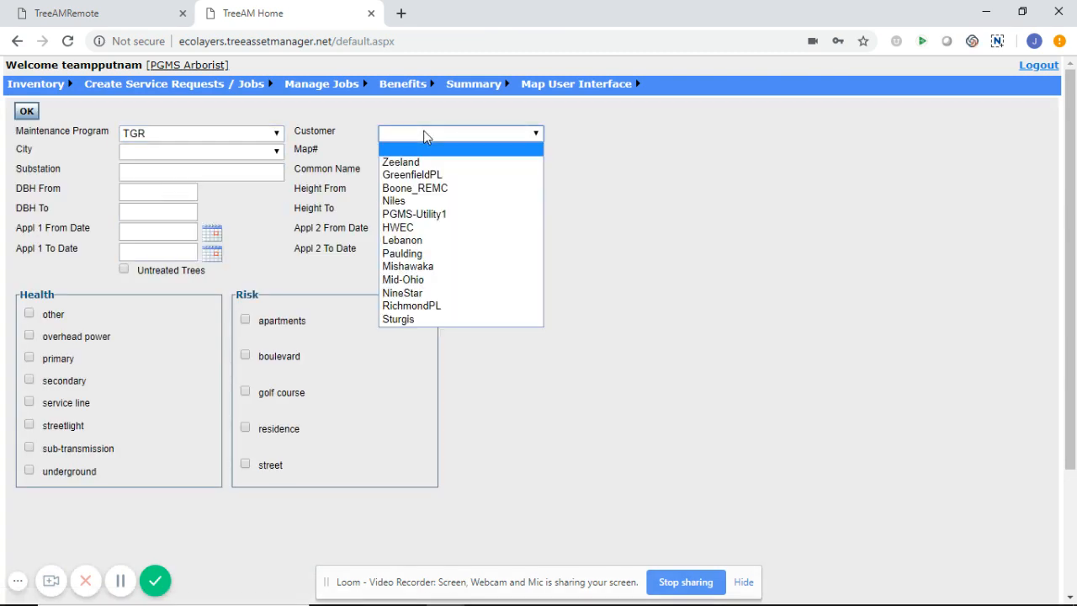
left_click(421, 255)
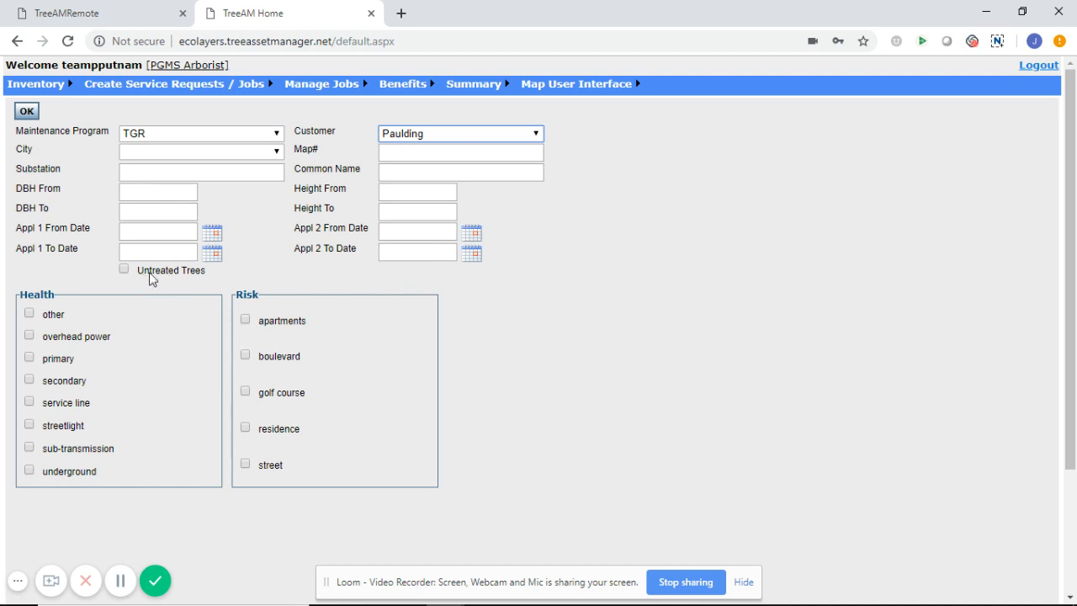
Set the Appl 2 From Date to 01-01-2021
left_click(472, 233)
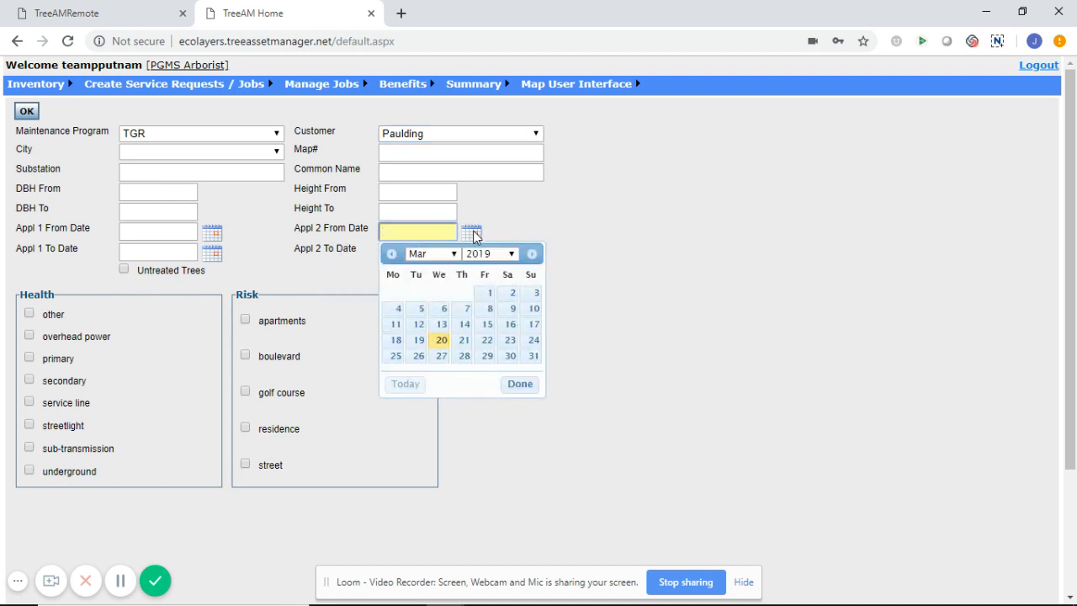
left_click(453, 254)
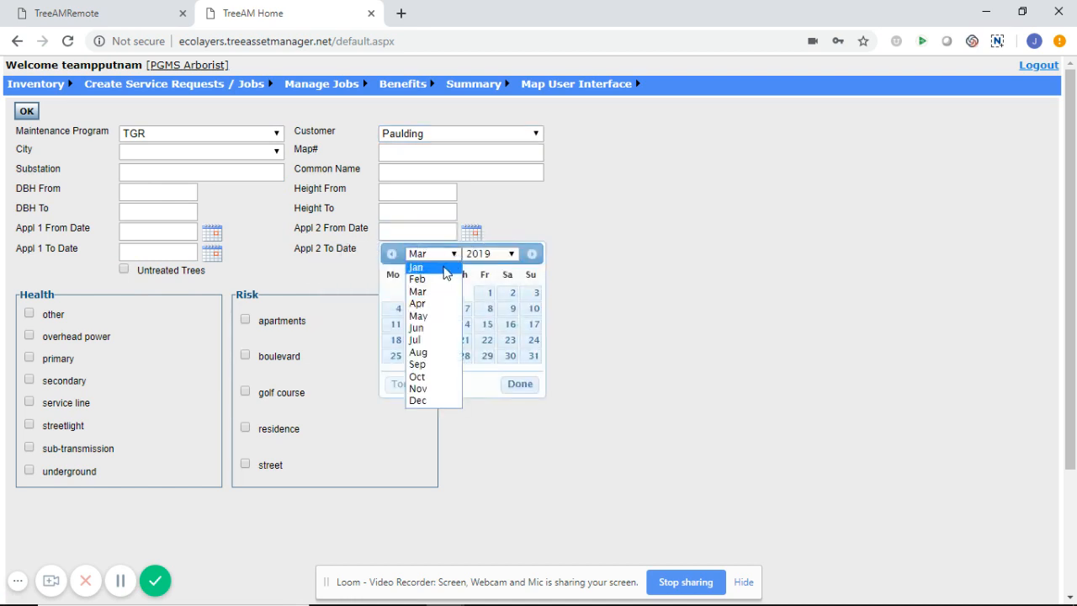
left_click(443, 269)
left_click(497, 256)
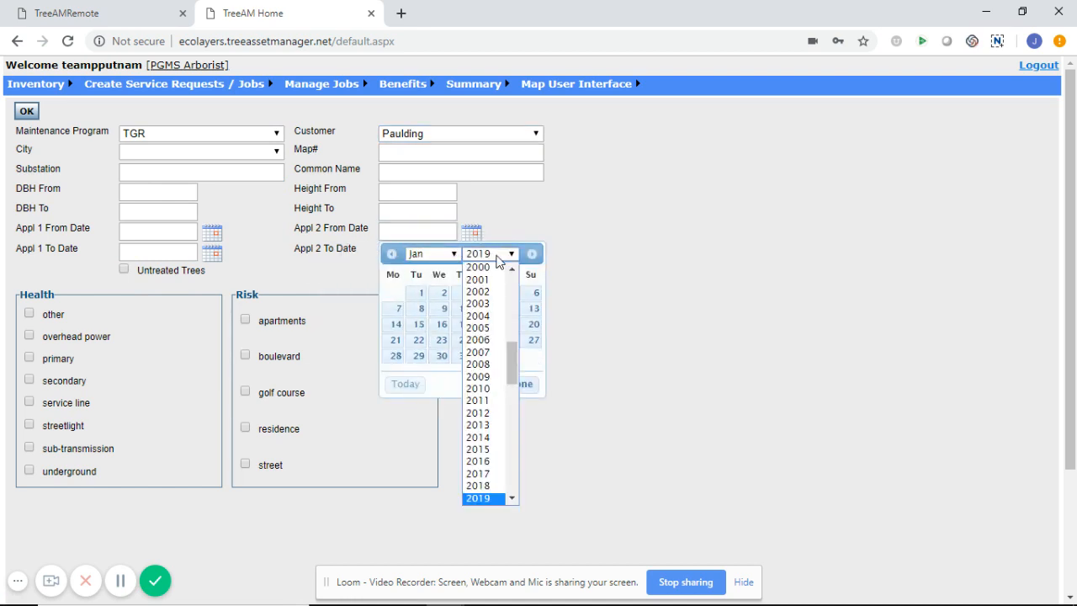
left_click_drag(514, 355, 515, 375)
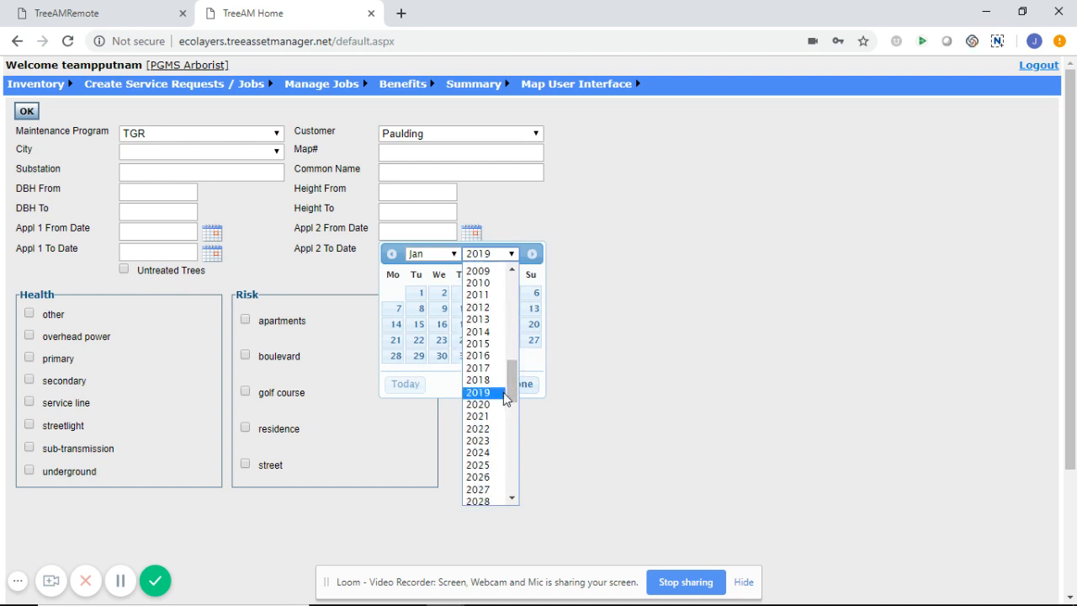
left_click(493, 418)
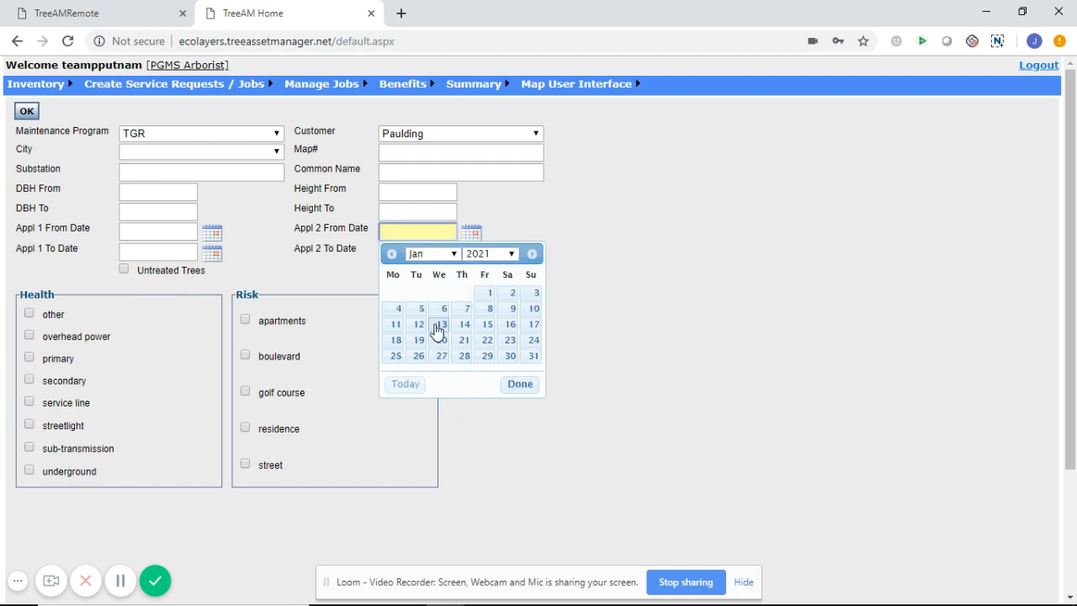
left_click(485, 296)
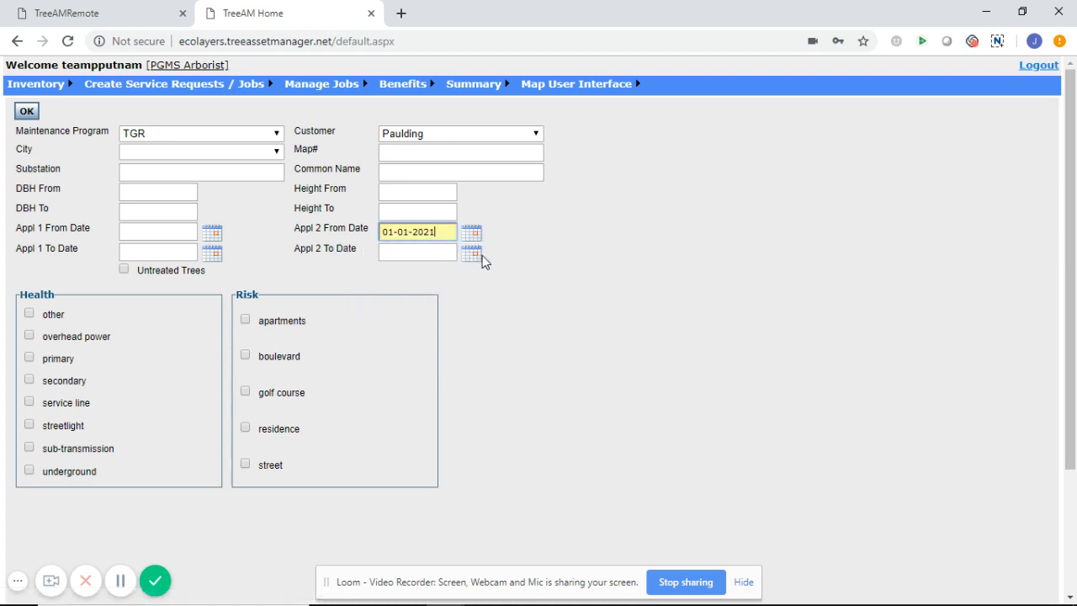
Set the Appl 2 To Date to 12-31-2021 and run the search
left_click(472, 255)
left_click(453, 275)
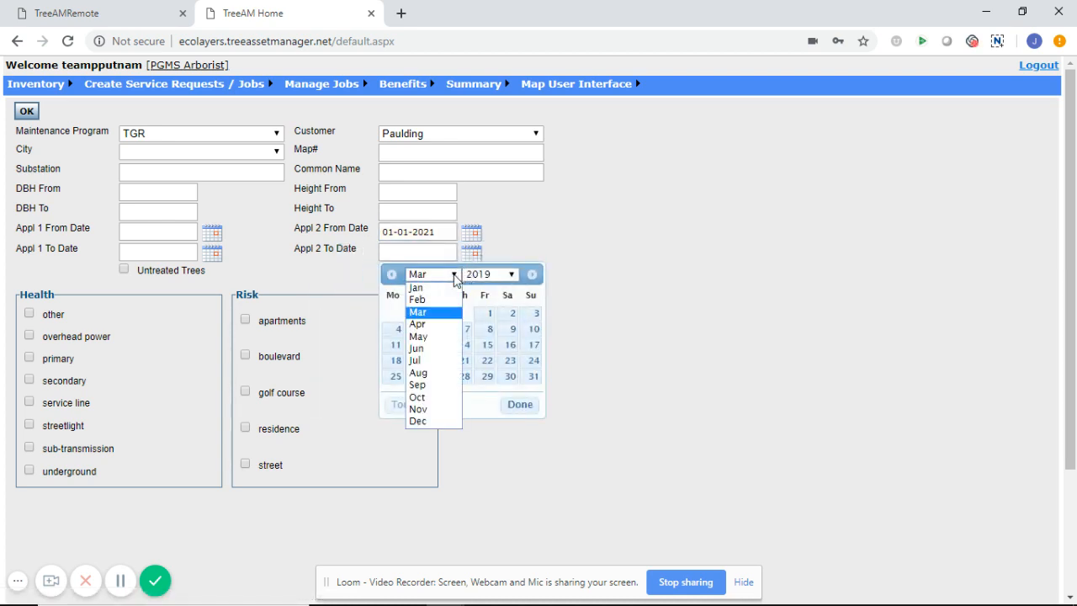
left_click(430, 422)
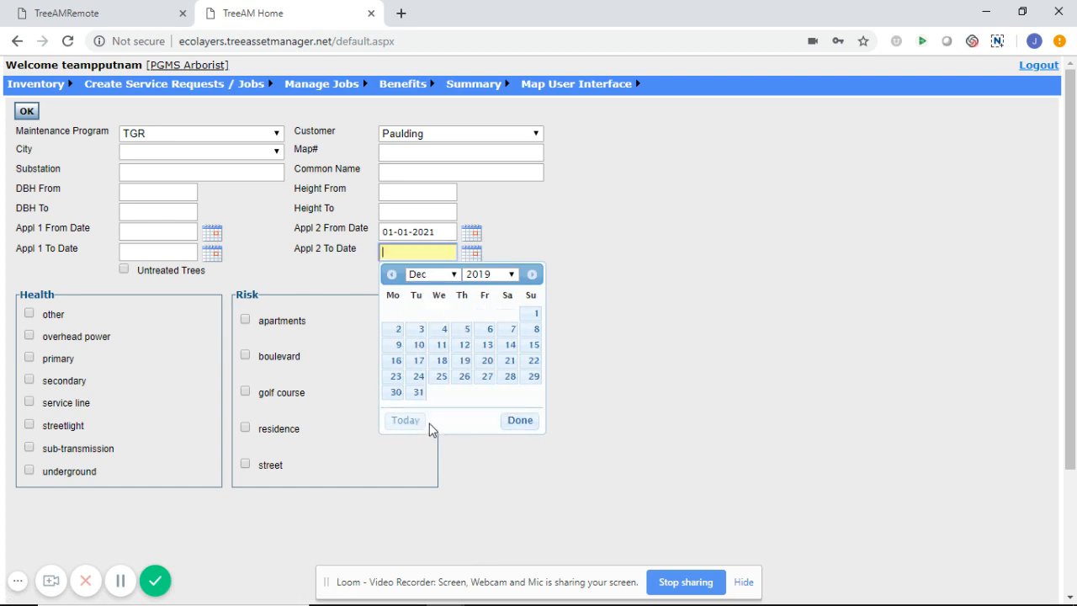
left_click(508, 274)
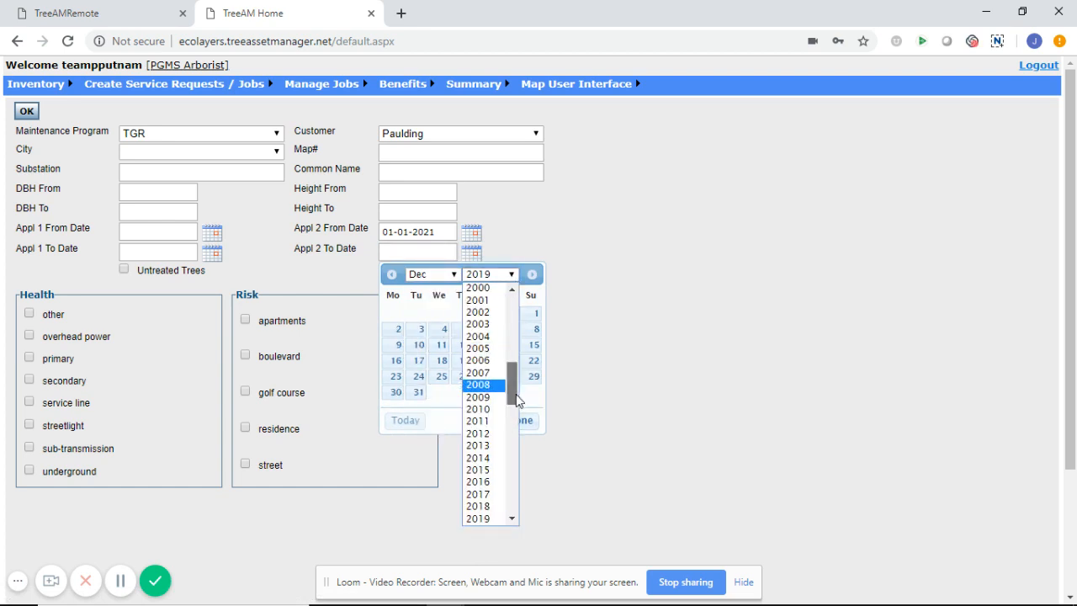
left_click_drag(515, 400, 515, 406)
left_click(483, 471)
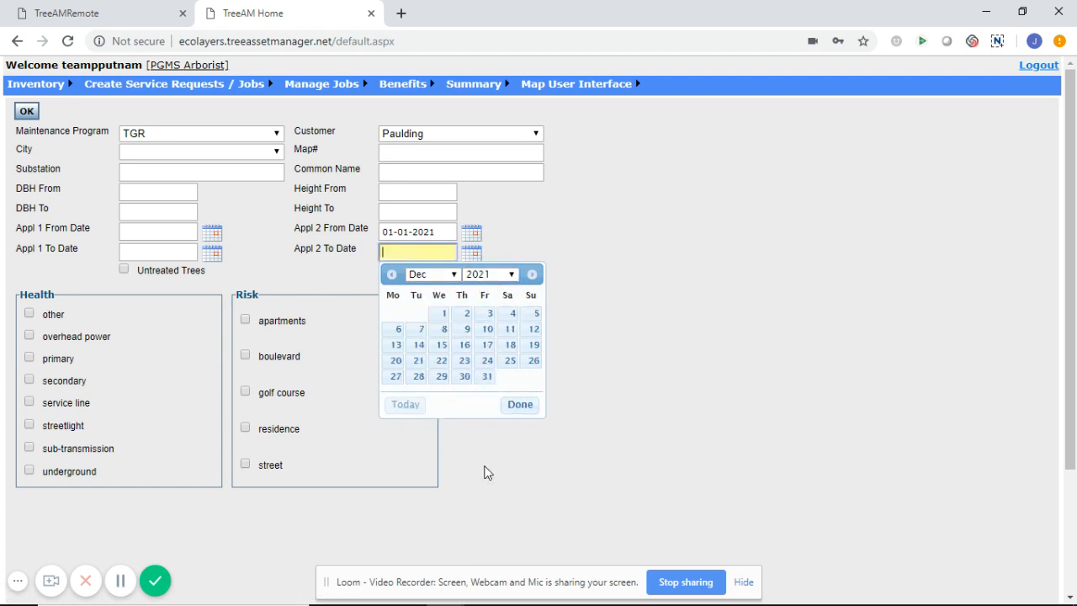
left_click(486, 377)
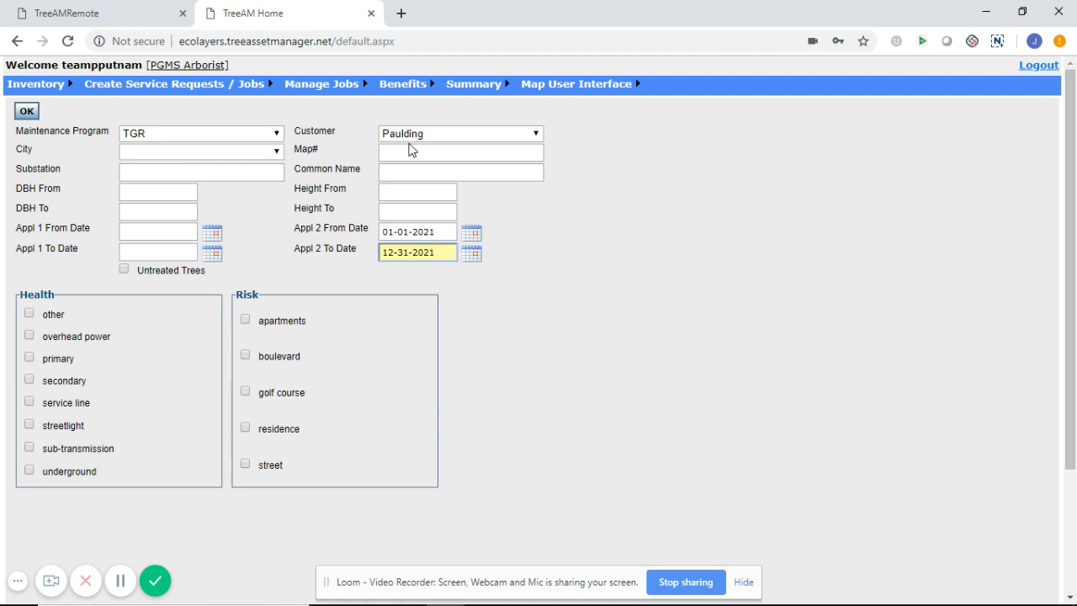
left_click(27, 112)
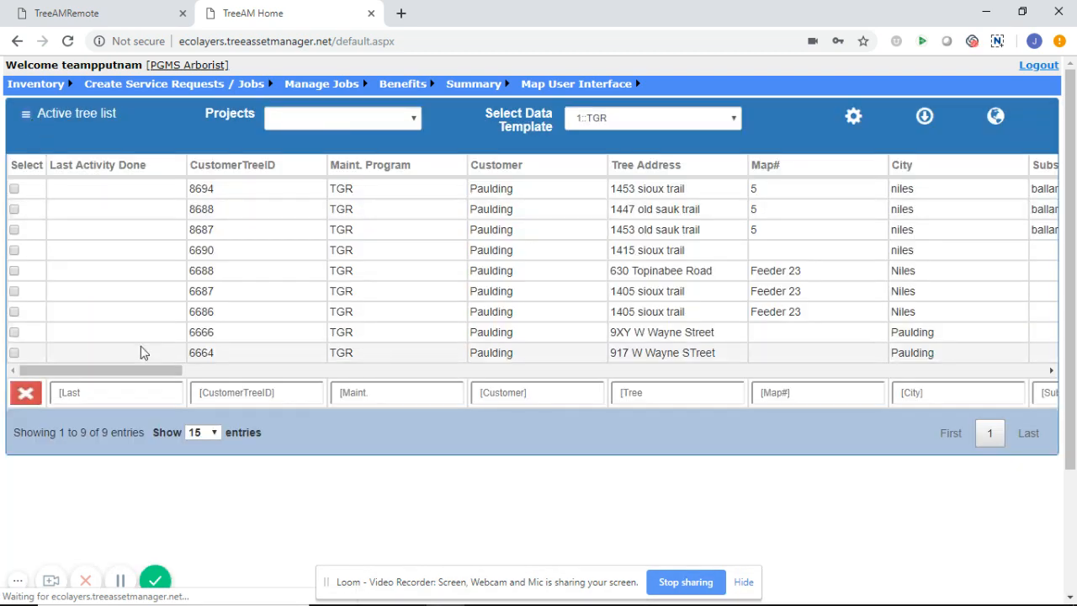
Scroll the nine-tree list right and bring up the actions for tree 6666
left_click_drag(138, 371, 413, 380)
left_click(413, 332)
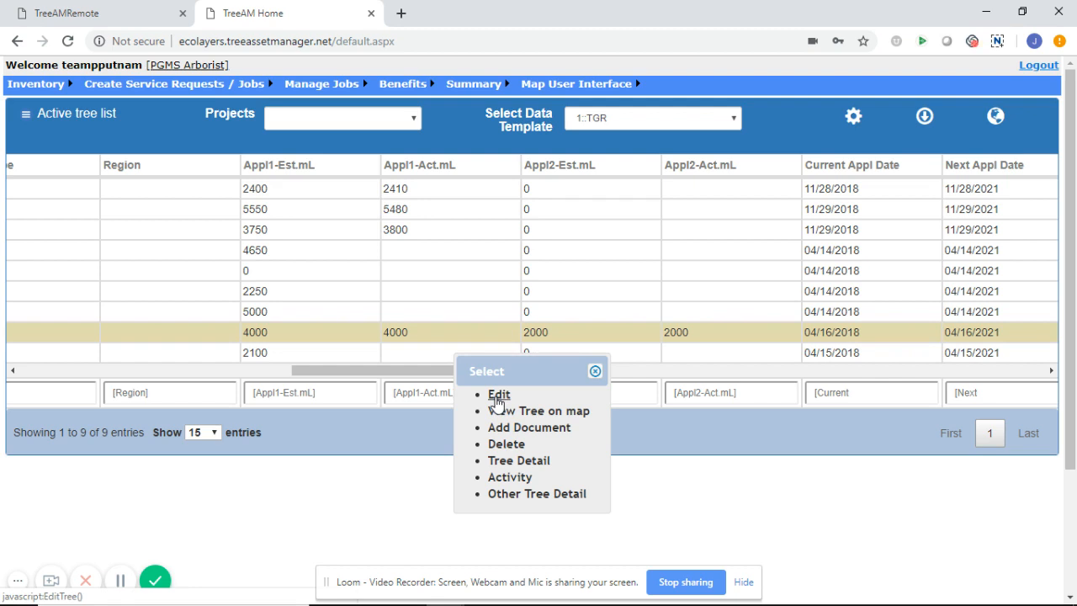
Edit tree 6666 and re-treat it, clearing its DBH, application amounts and dates
left_click(498, 397)
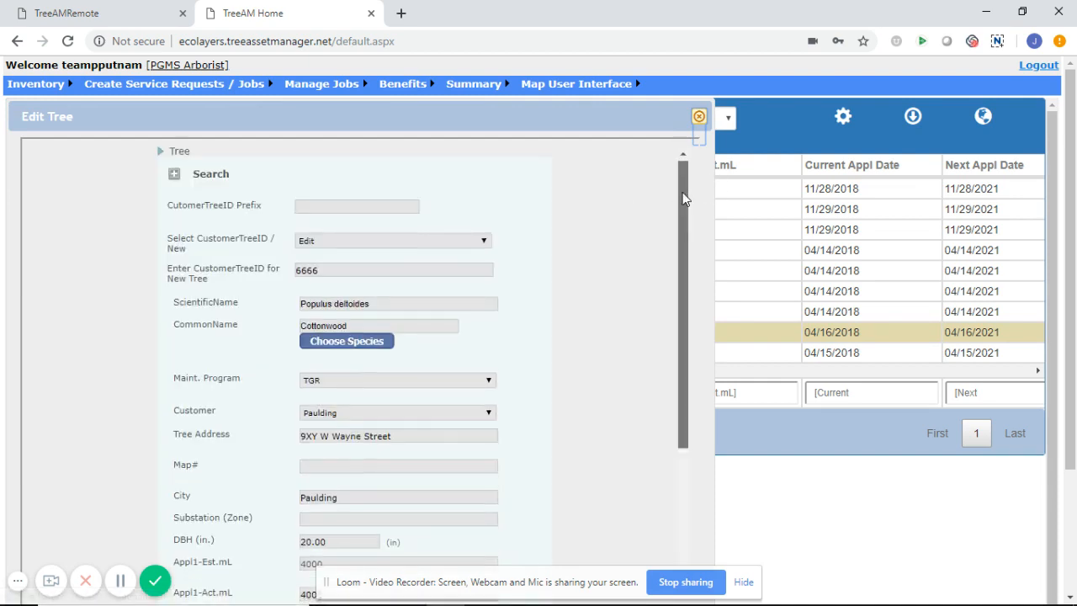
left_click_drag(683, 198, 687, 544)
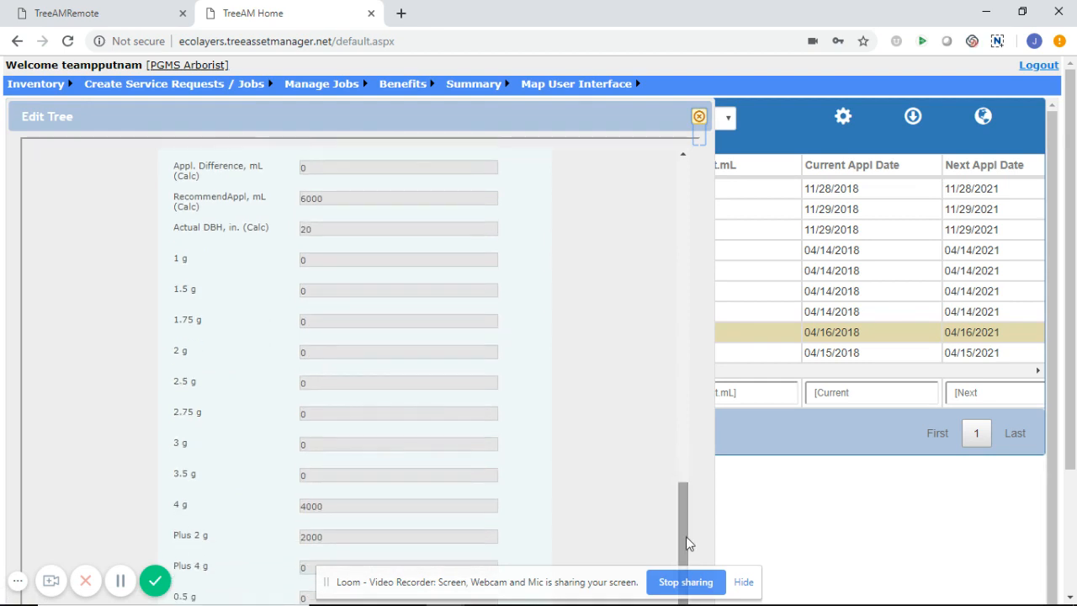
left_click_drag(1072, 308, 1052, 455)
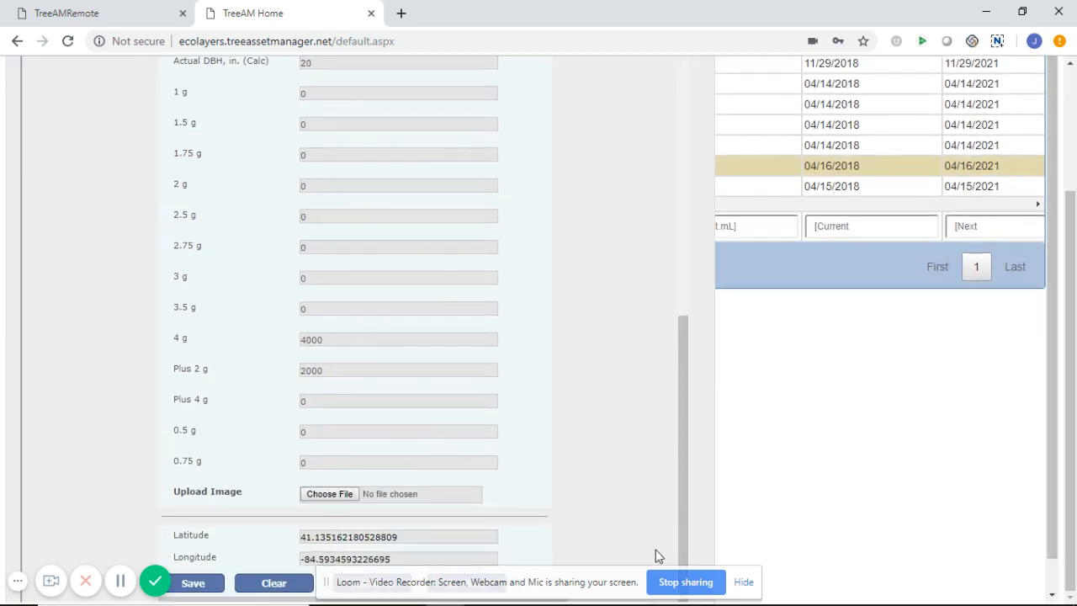
left_click_drag(565, 583, 840, 546)
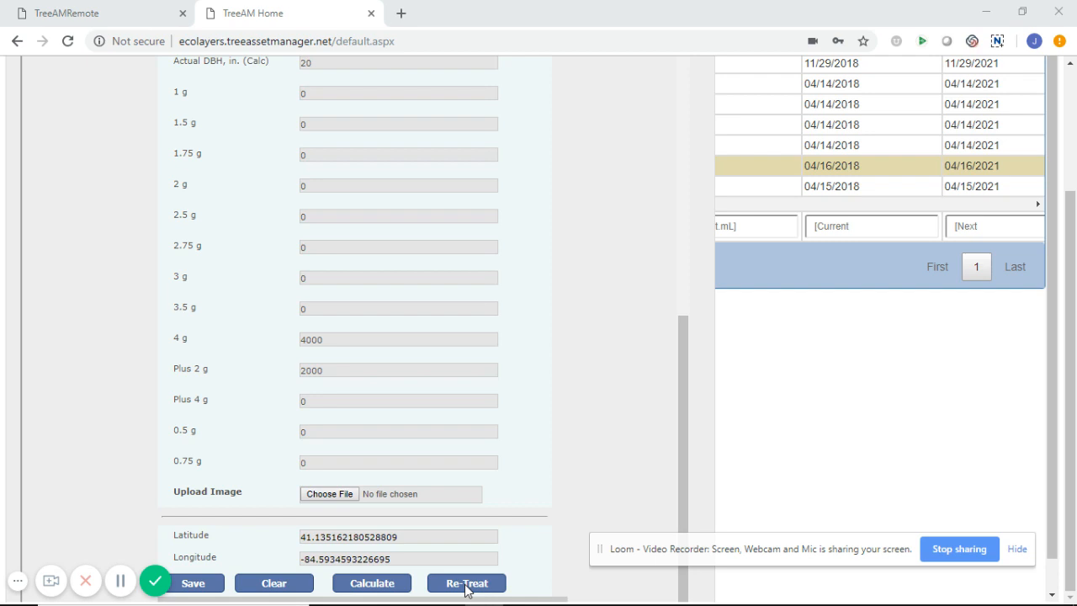
left_click_drag(685, 463, 679, 204)
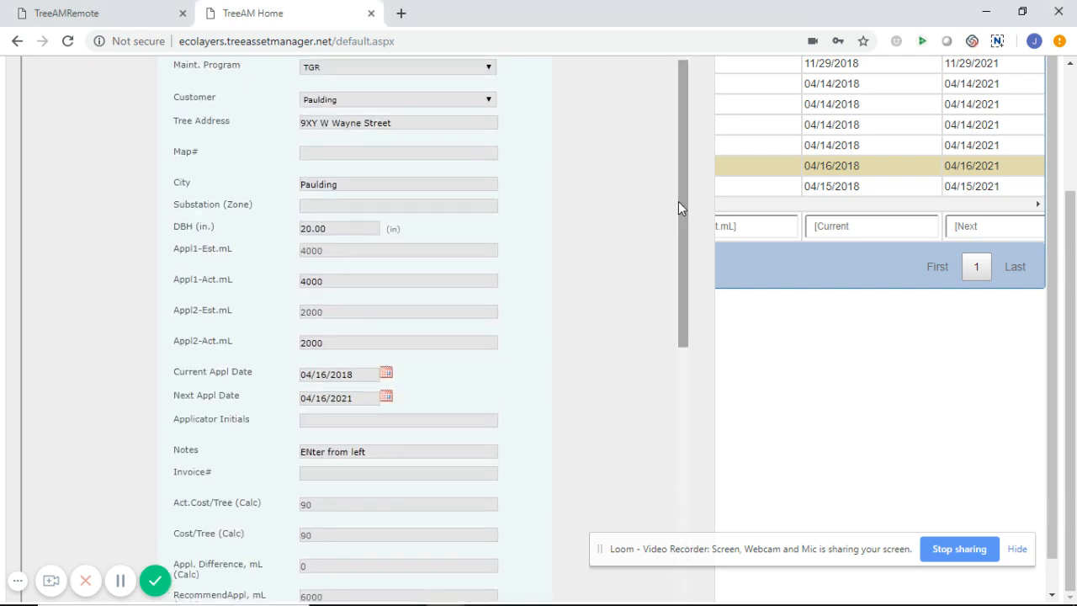
left_click(350, 227)
left_click_drag(688, 228, 633, 552)
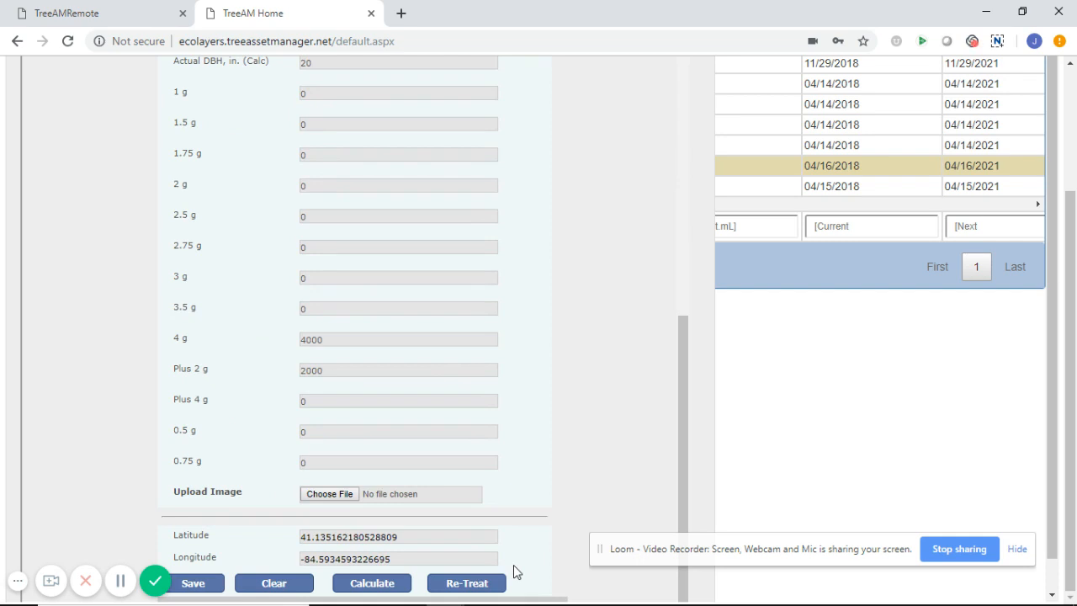
left_click(481, 582)
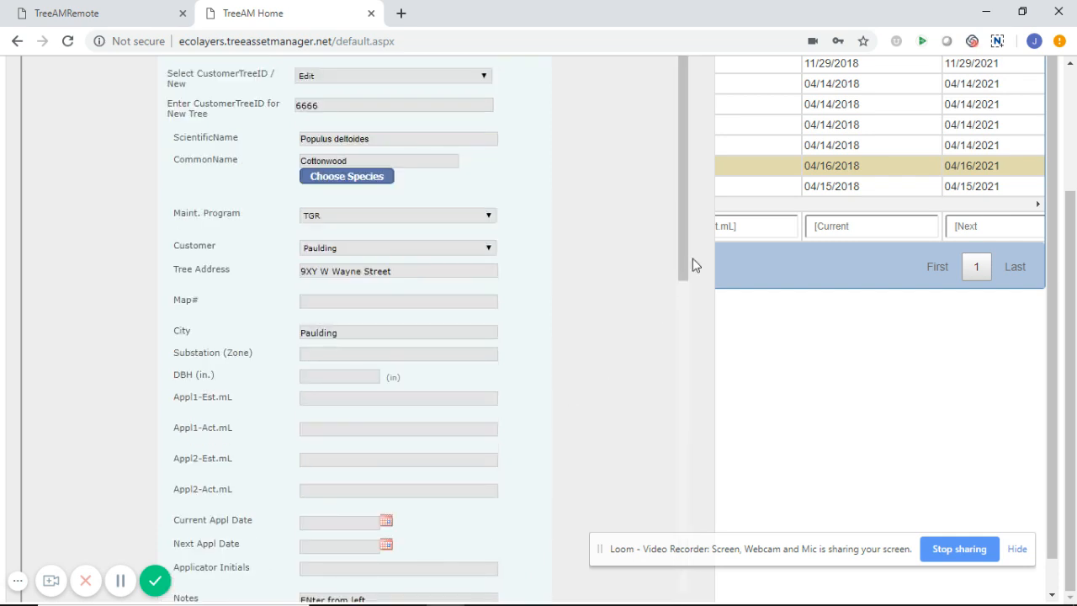
Give tree 6666 a DBH of 21 and the Substation (Zone) Ballard
left_click_drag(684, 266, 665, 309)
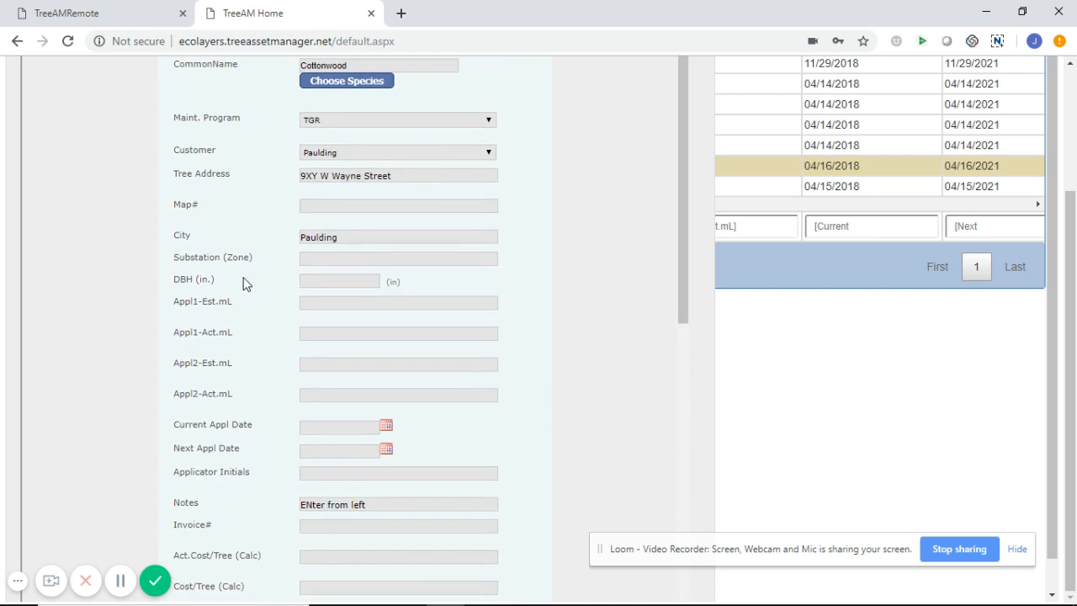
left_click_drag(172, 282, 226, 288)
left_click(345, 281)
type("21")
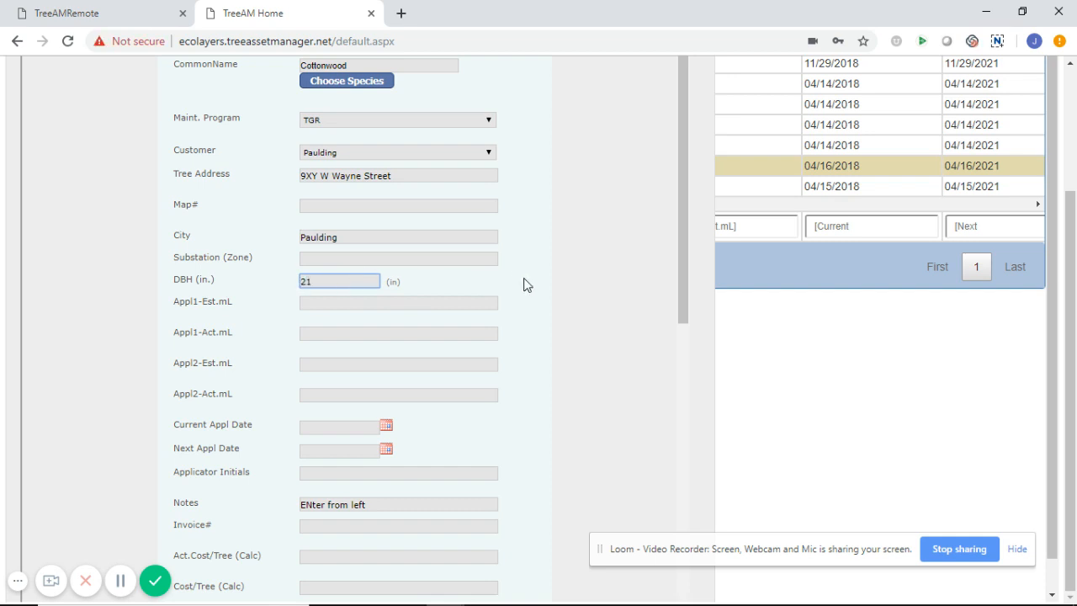
left_click(448, 258)
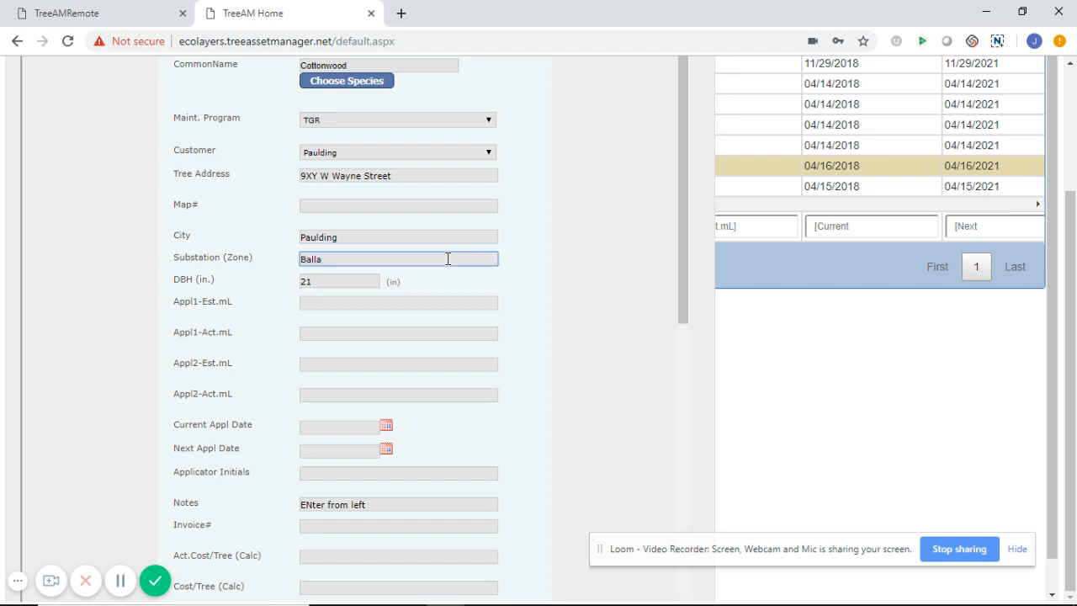
type("Ballard")
left_click_drag(683, 272, 679, 578)
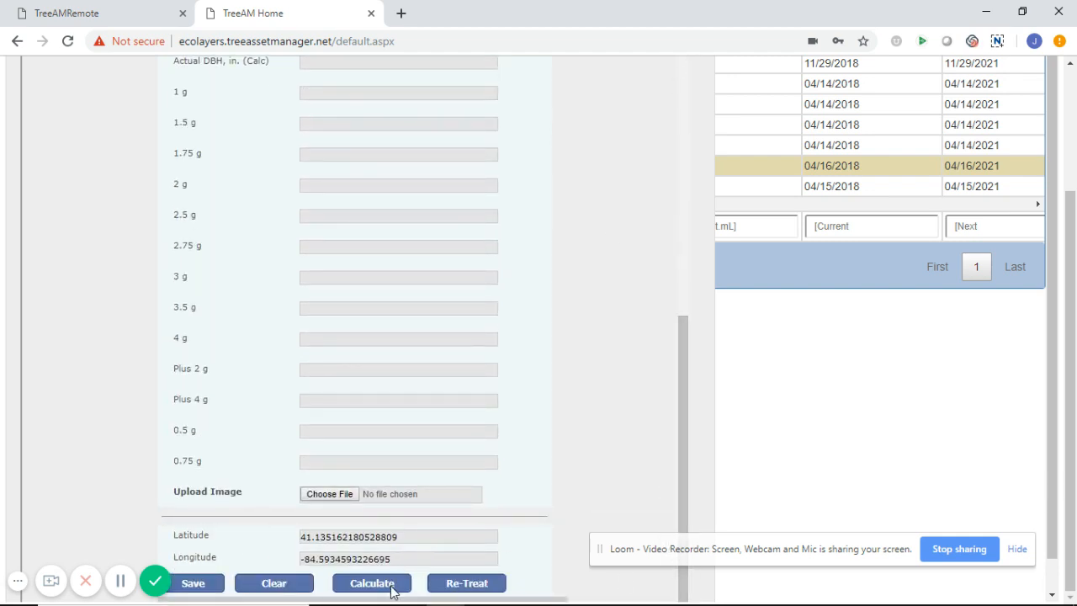
Calculate tree 6666's application estimates of 4200.00 and 2100.00 mL
left_click(390, 583)
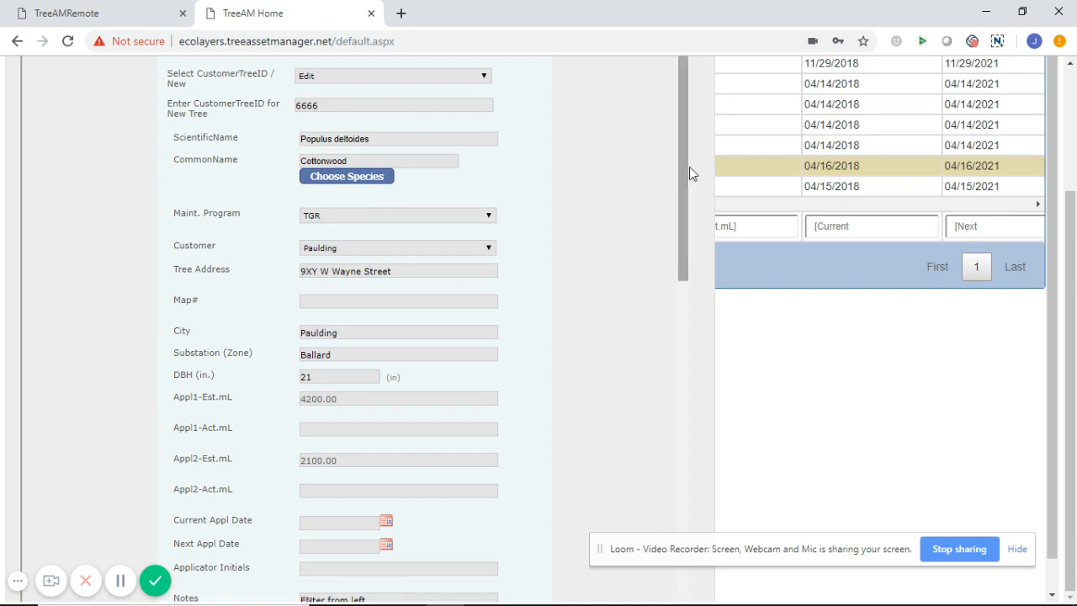
left_click_drag(688, 169, 680, 242)
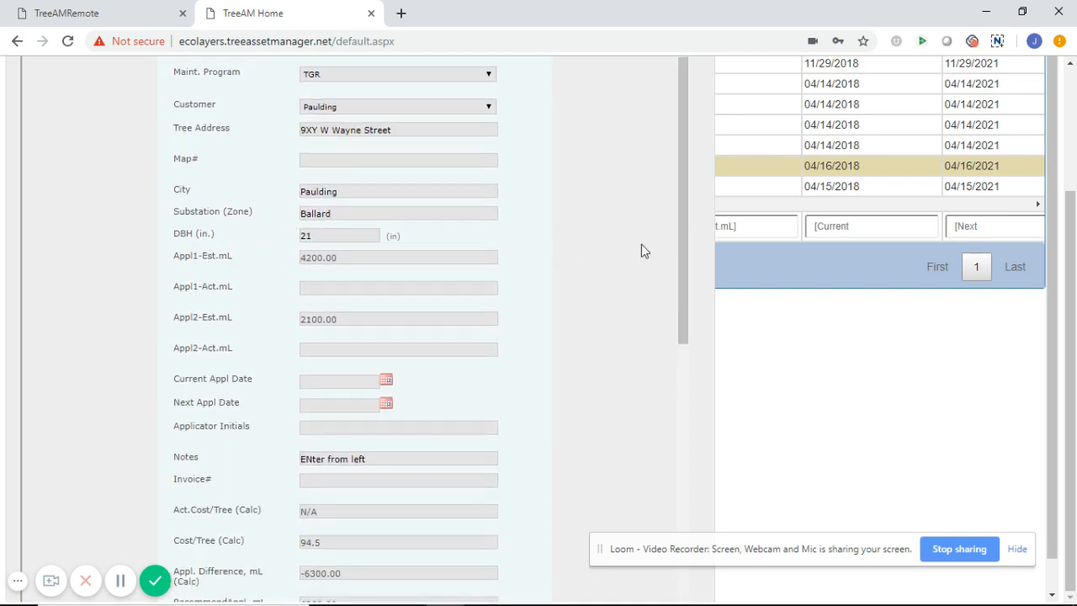
left_click_drag(681, 259, 674, 559)
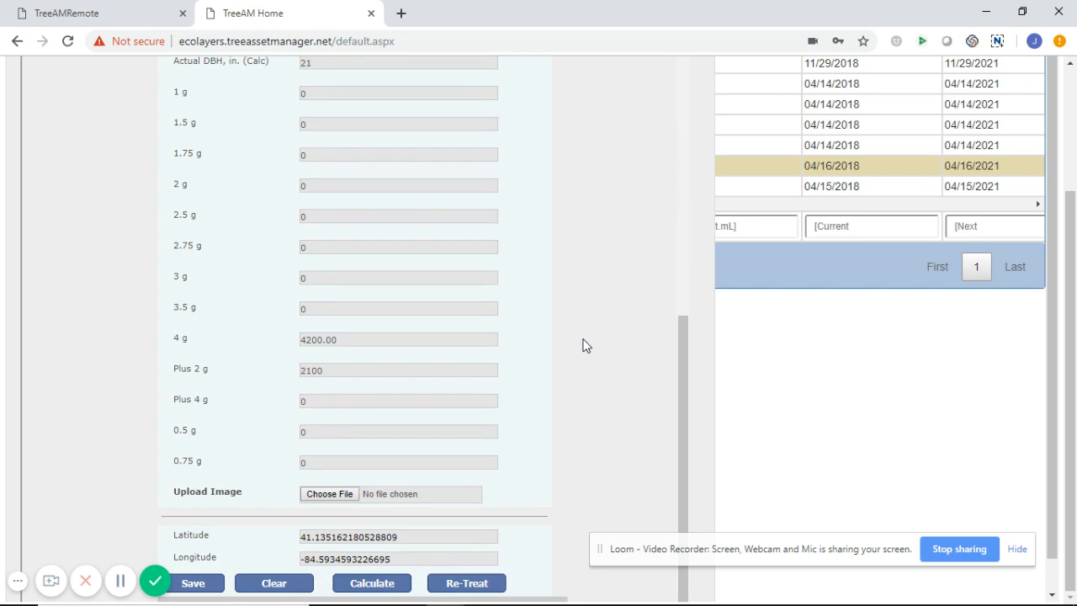
Save the tree record, check the saved confirmation, and close the edit form
left_click(193, 586)
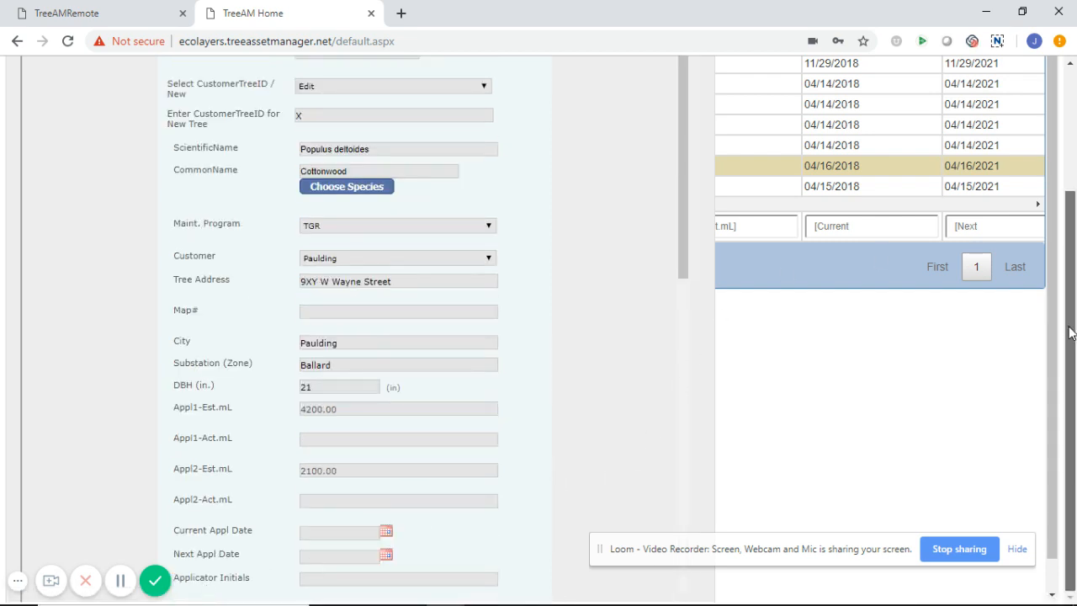
left_click_drag(1071, 332, 1071, 160)
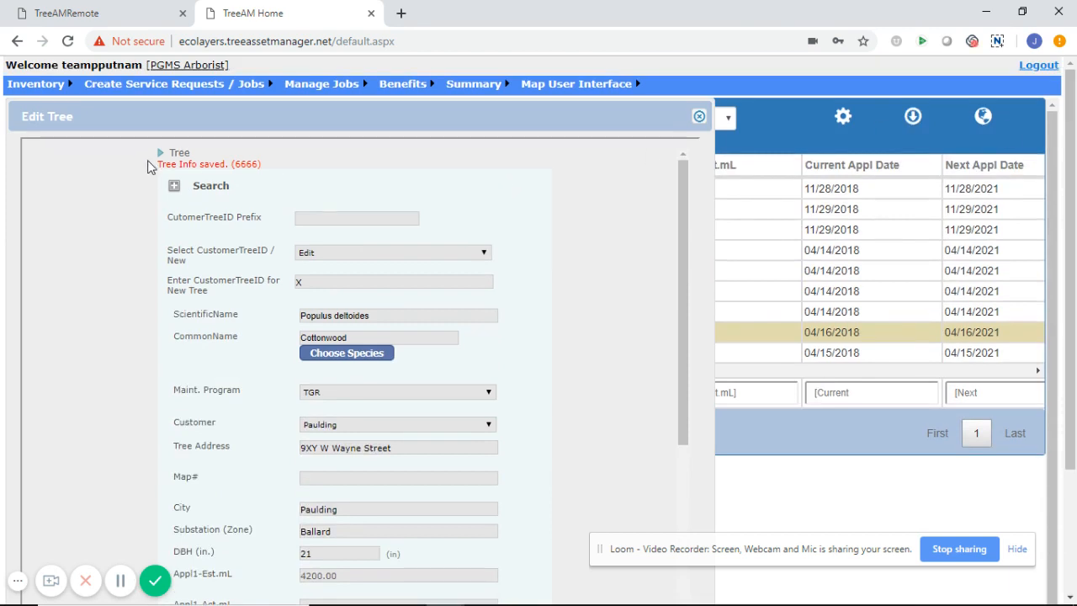
left_click_drag(157, 164, 254, 162)
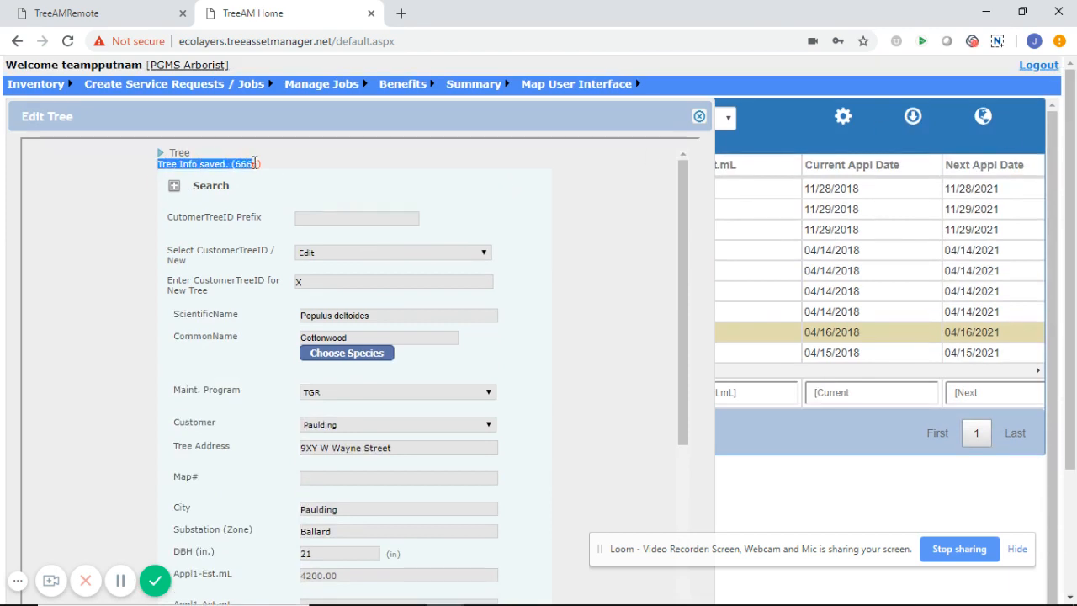
left_click(699, 116)
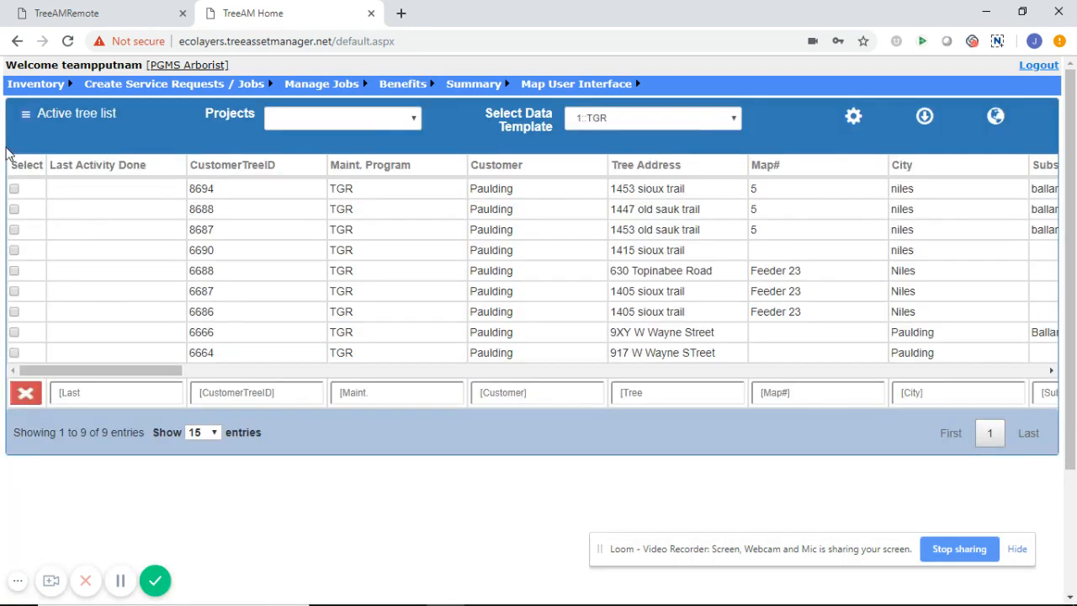
Convert the 9 listed trees to an ATL and switch to TreeAMRemote
left_click(28, 115)
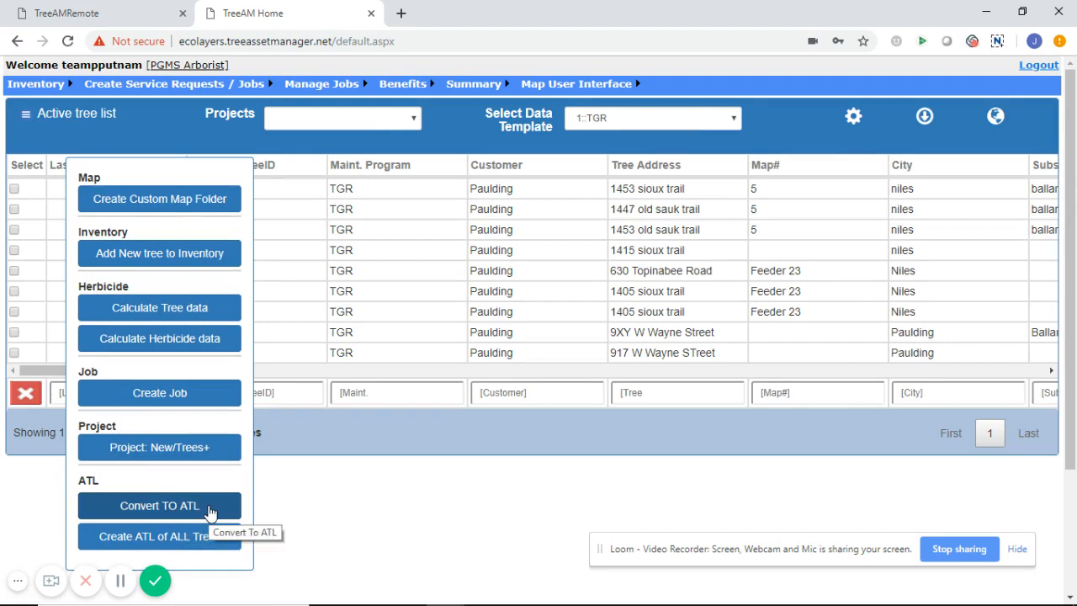
left_click(209, 508)
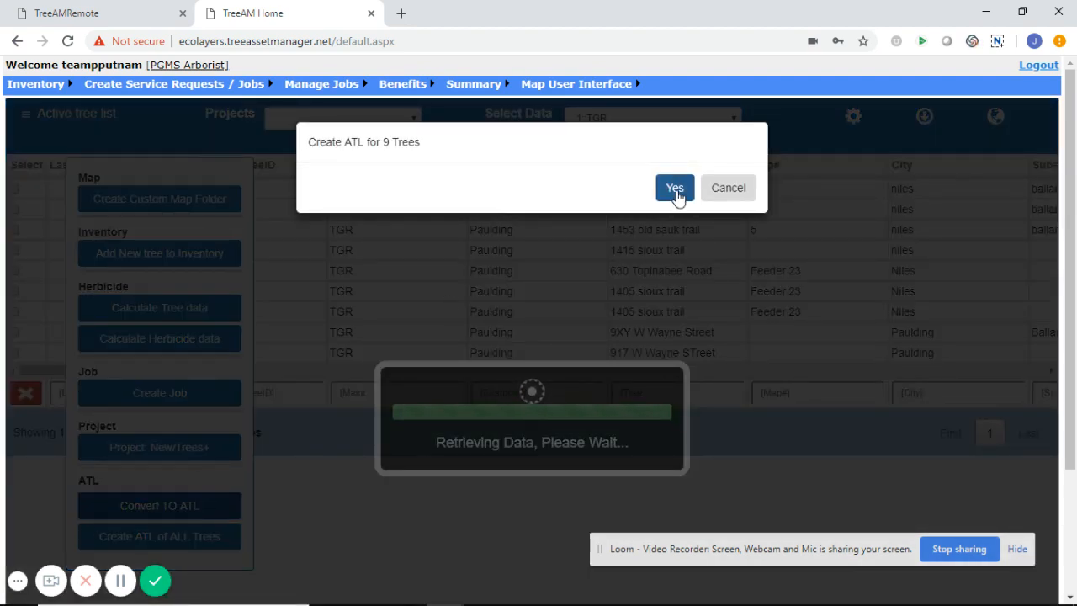
left_click(676, 190)
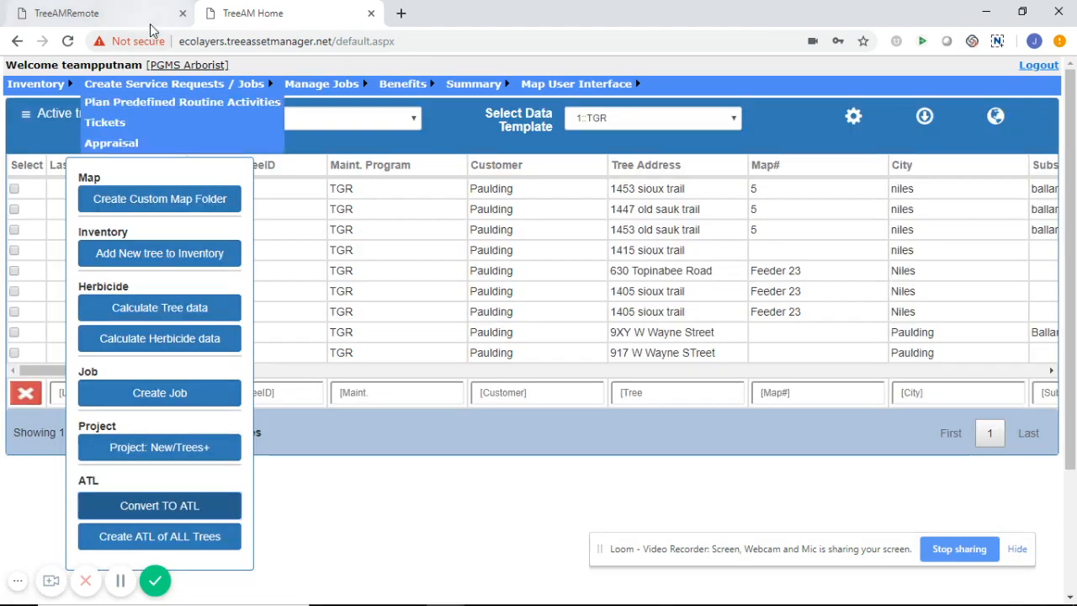
left_click(143, 18)
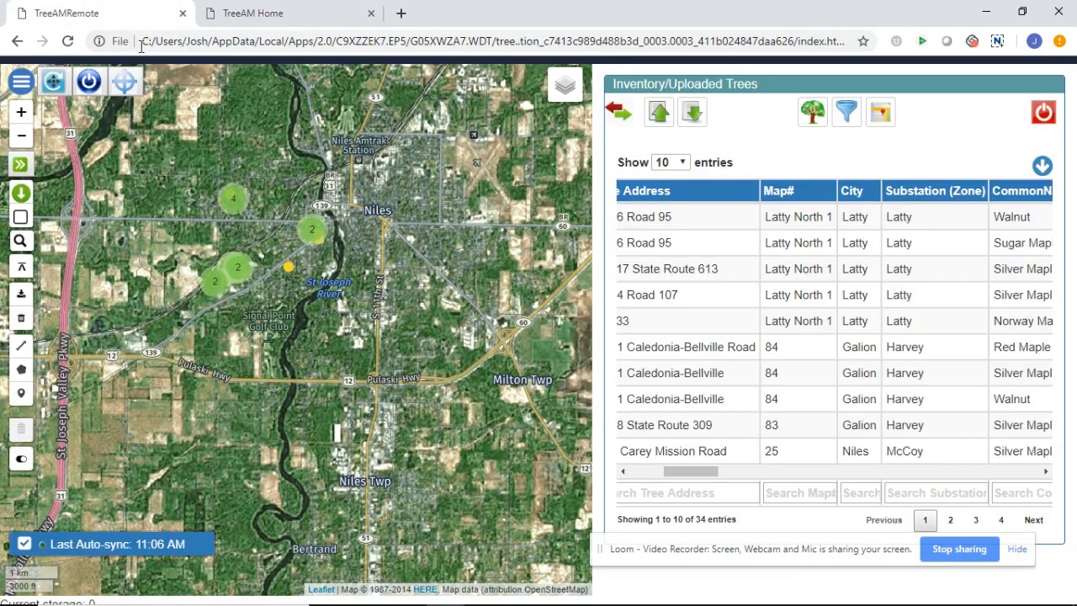
Download the ATL into TreeAMRemote, replacing the stored local inventory data
left_click(21, 82)
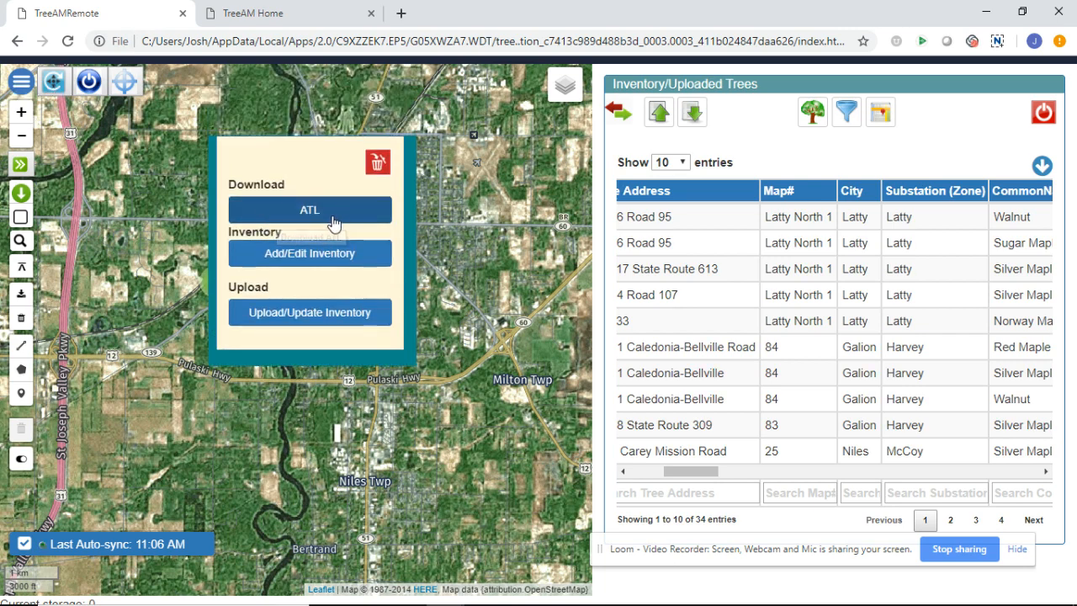
left_click(340, 221)
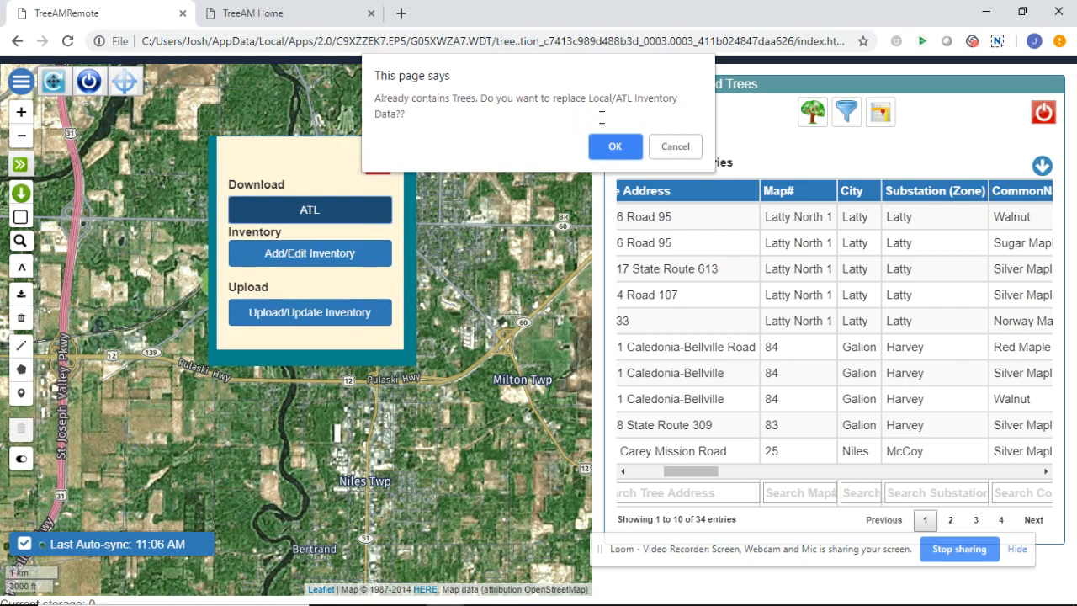
left_click(607, 148)
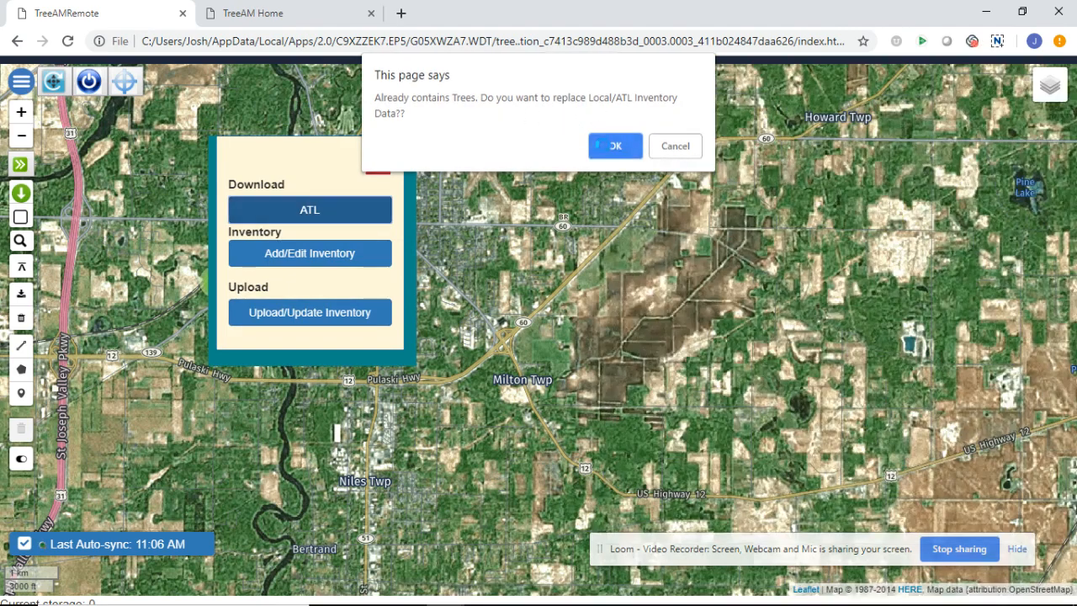
left_click(620, 132)
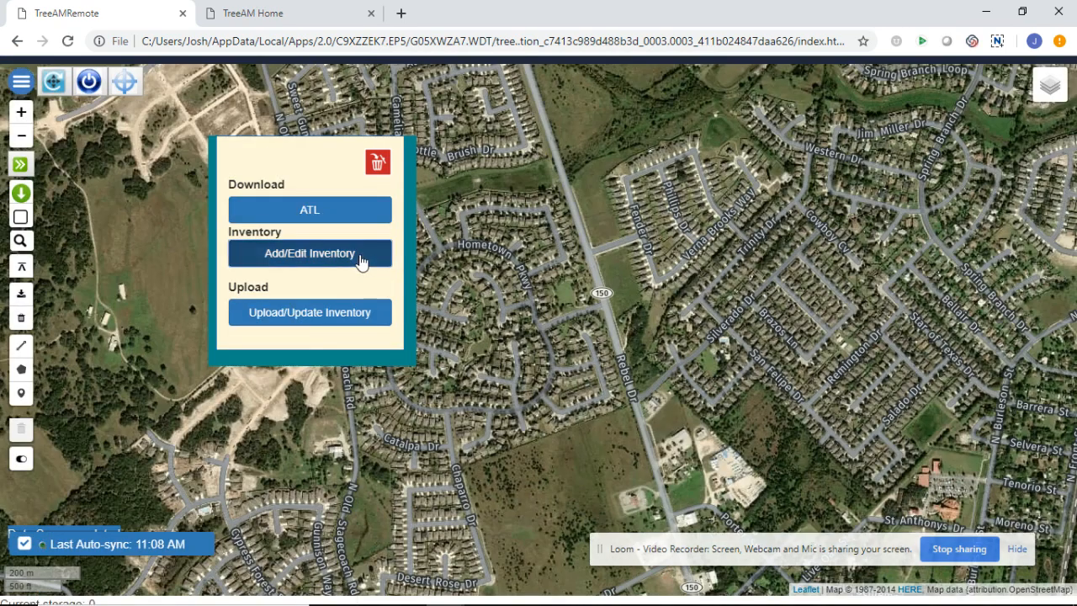
Re-treat tree 6688, entering DBH 16.5 and substation Ballard
left_click(360, 255)
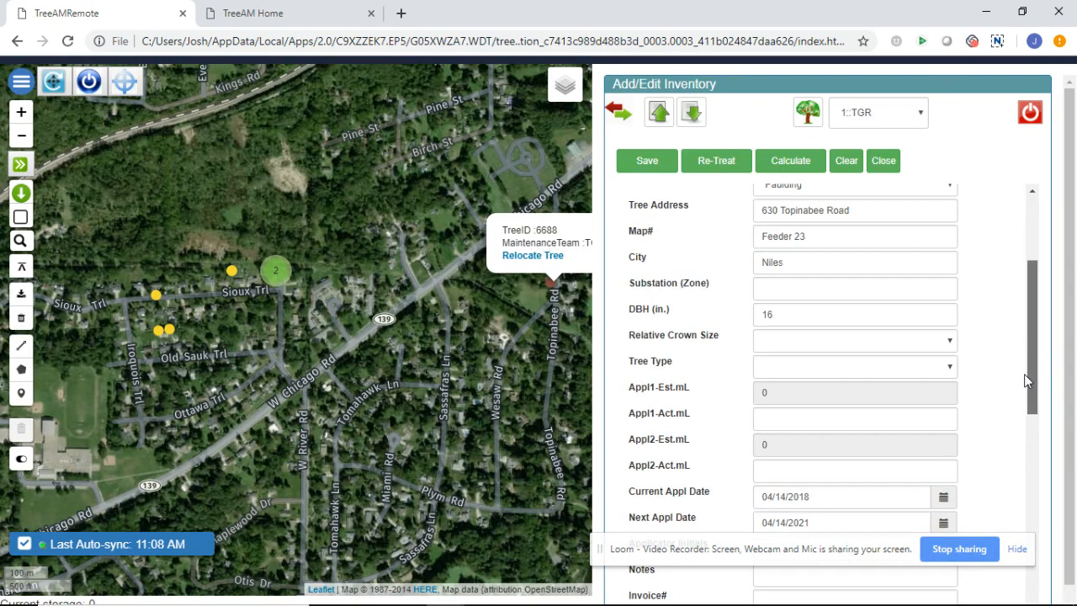
left_click_drag(1024, 373, 1012, 360)
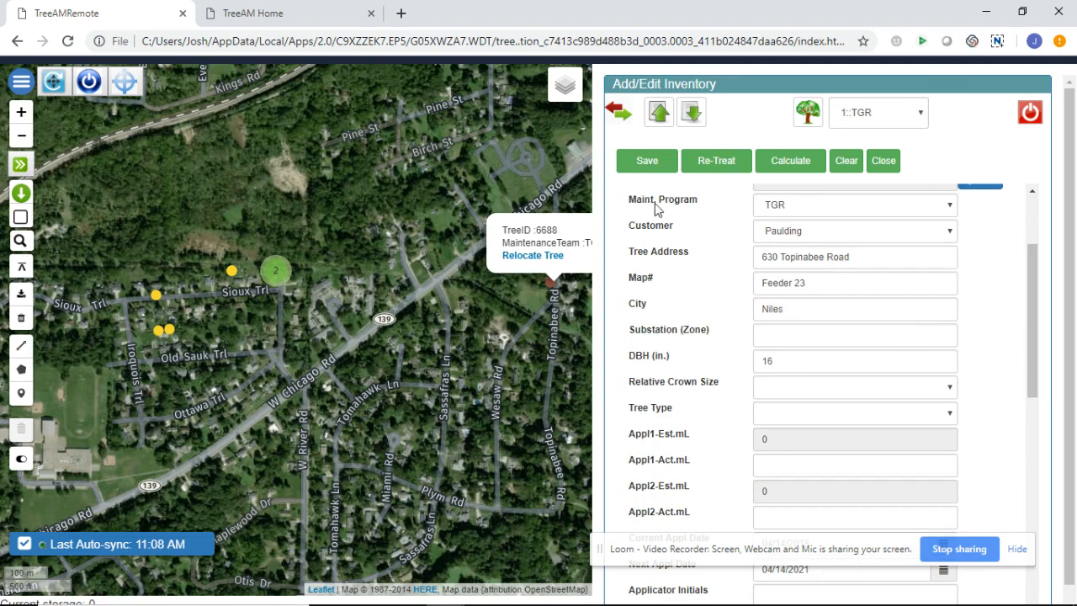
left_click(730, 167)
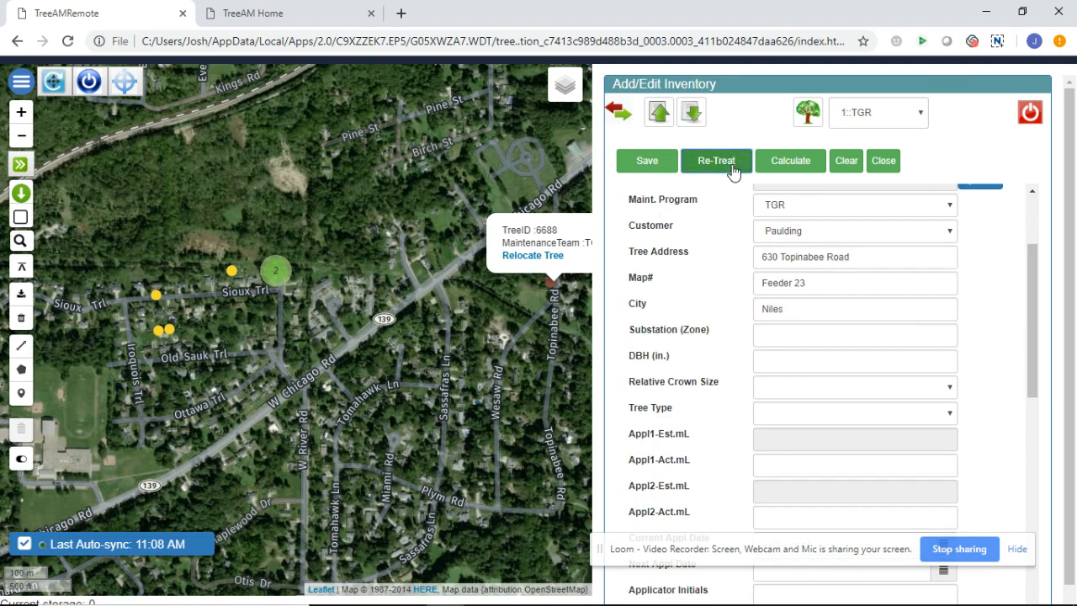
left_click(813, 361)
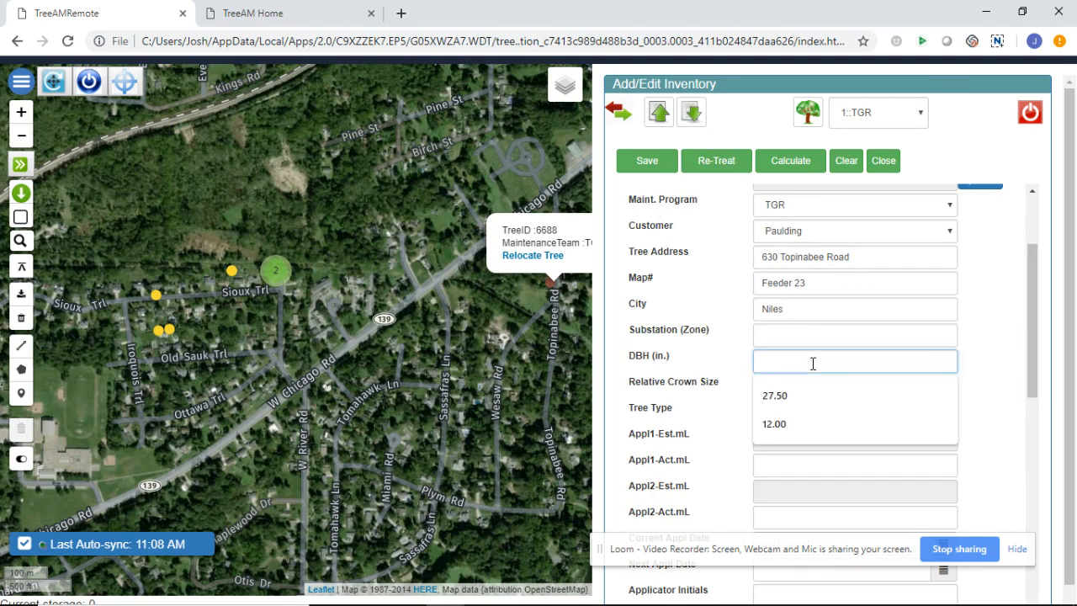
type("16.5")
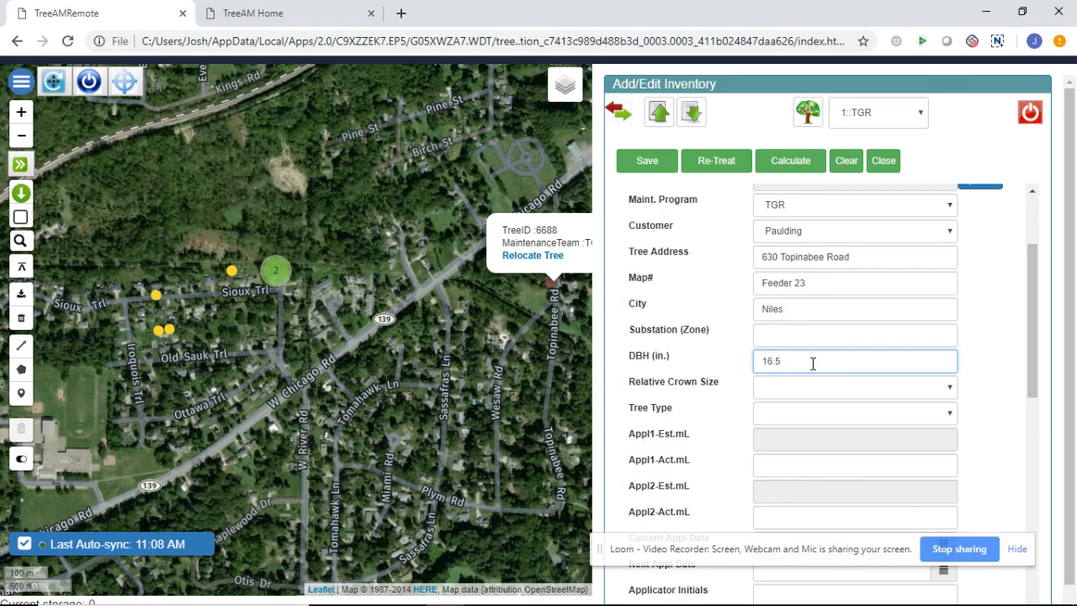
left_click(800, 334)
type("Ballard")
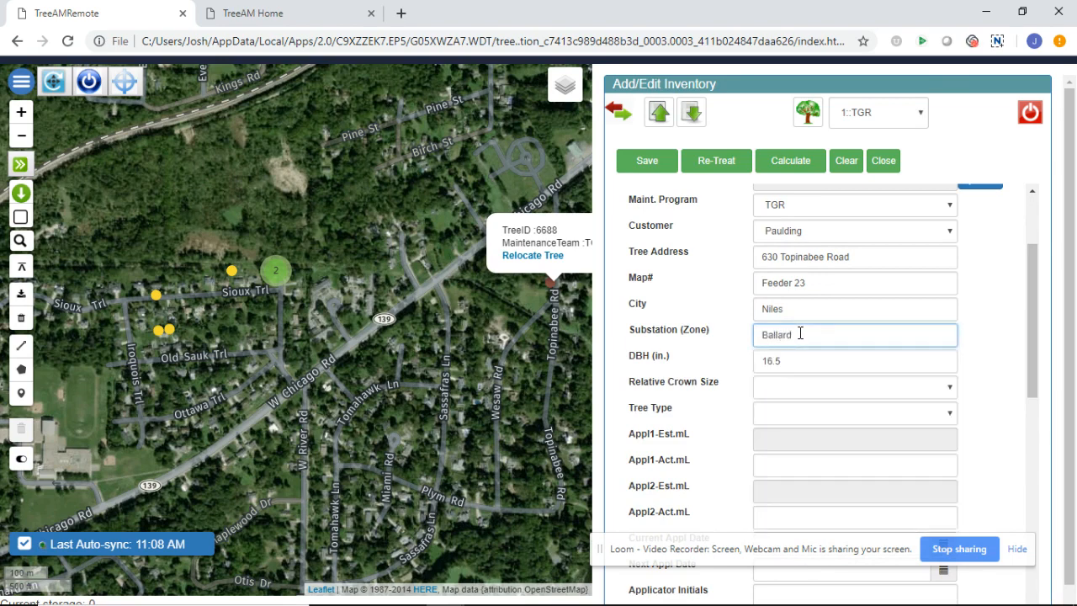
Set crown size Large and tree type Utility, calculate the 2062.5 mL estimate, and save
left_click(781, 391)
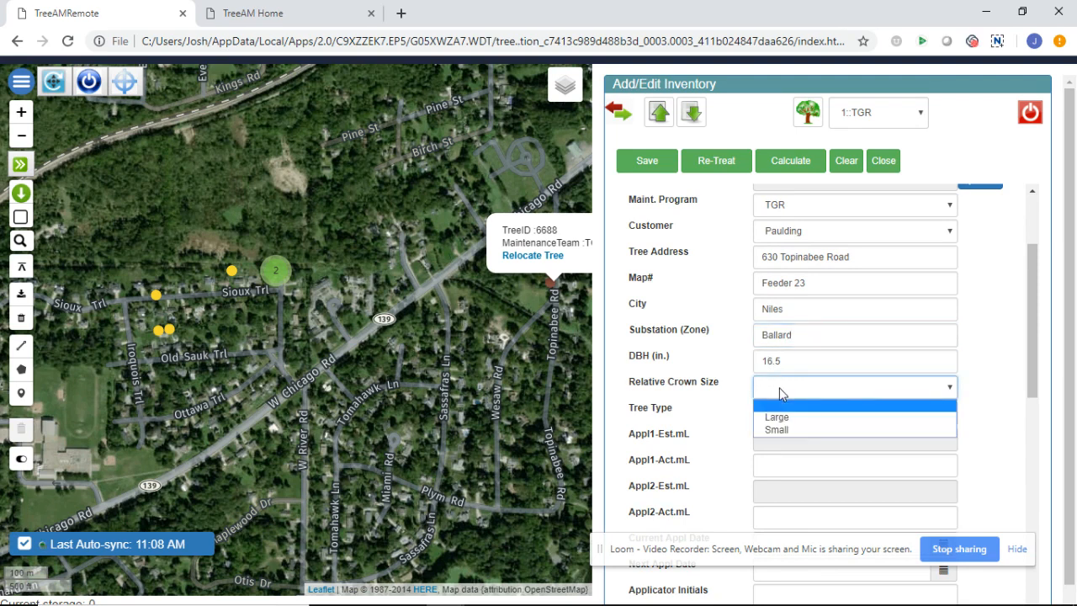
left_click(804, 418)
left_click(802, 414)
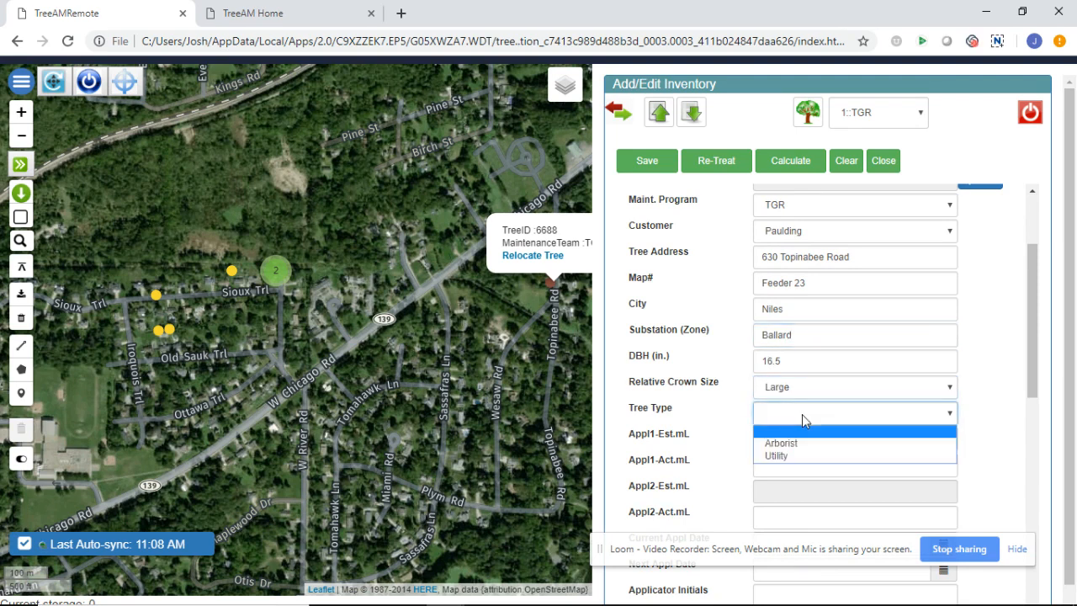
left_click(791, 455)
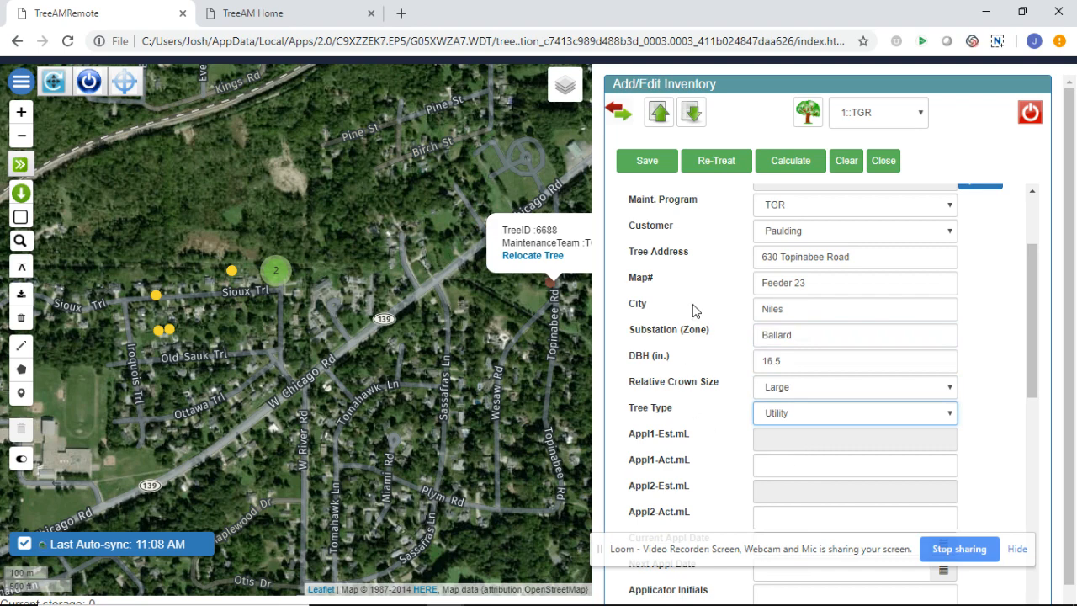
left_click(795, 164)
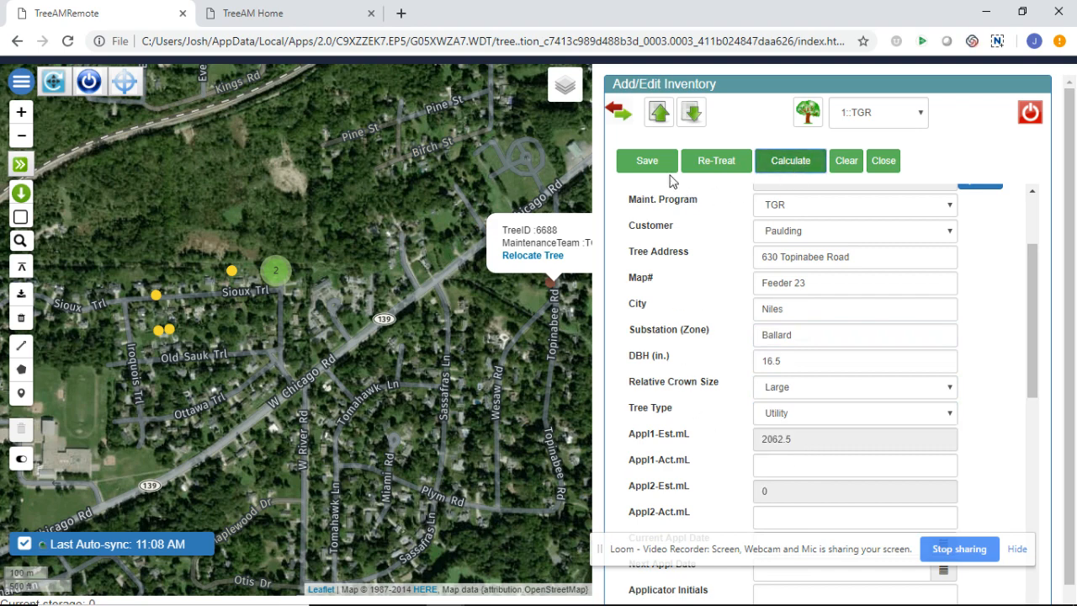
left_click(647, 161)
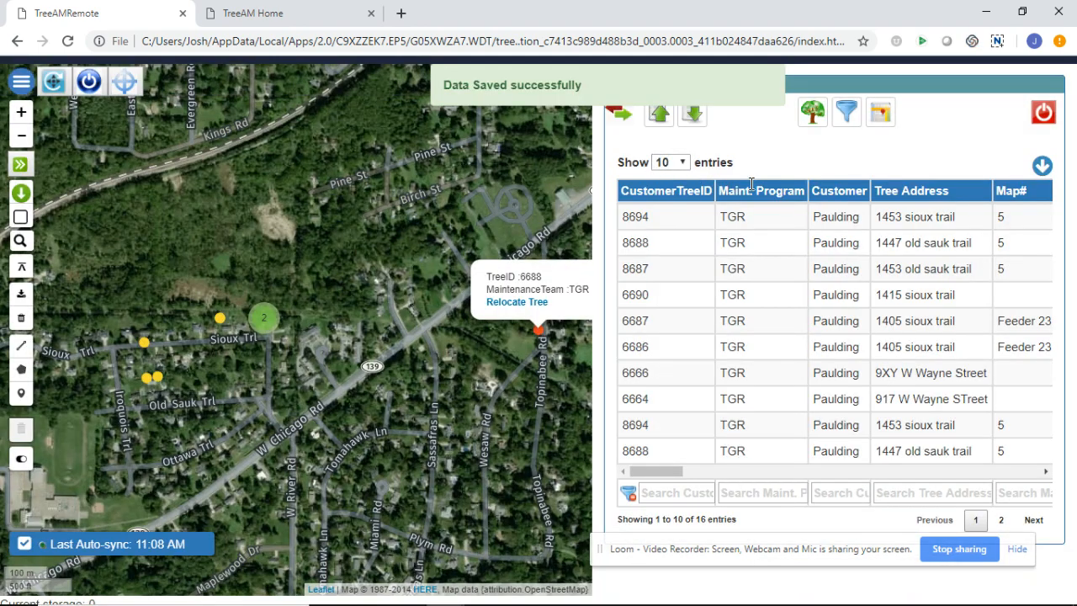
Re-treat tree 6690 with DBH 31.3 and substation Ballard, calculate 4695 mL, and save
left_click(217, 319)
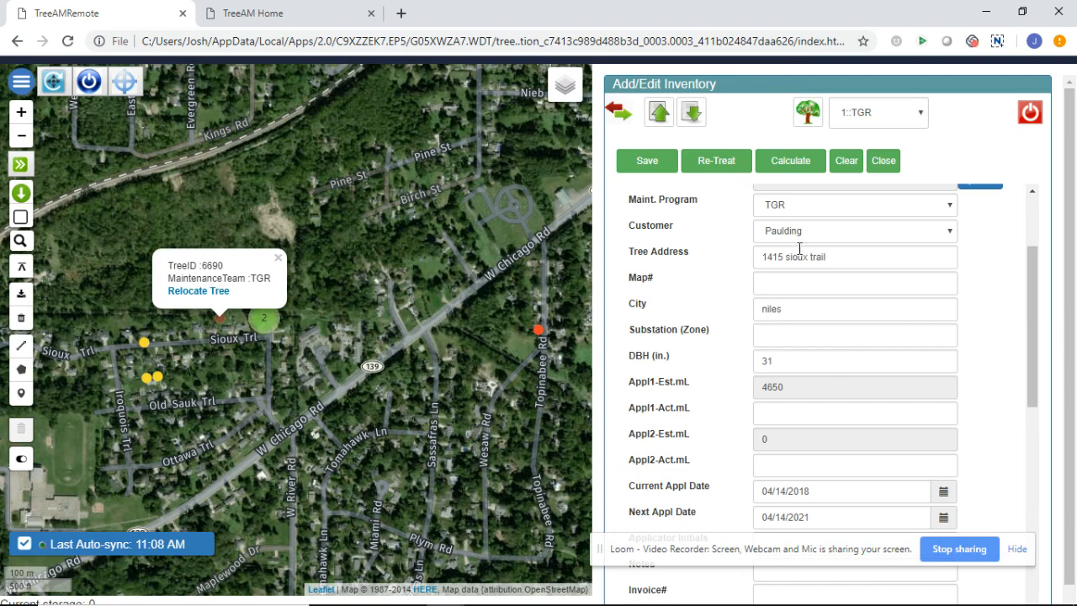
left_click(725, 172)
left_click(792, 363)
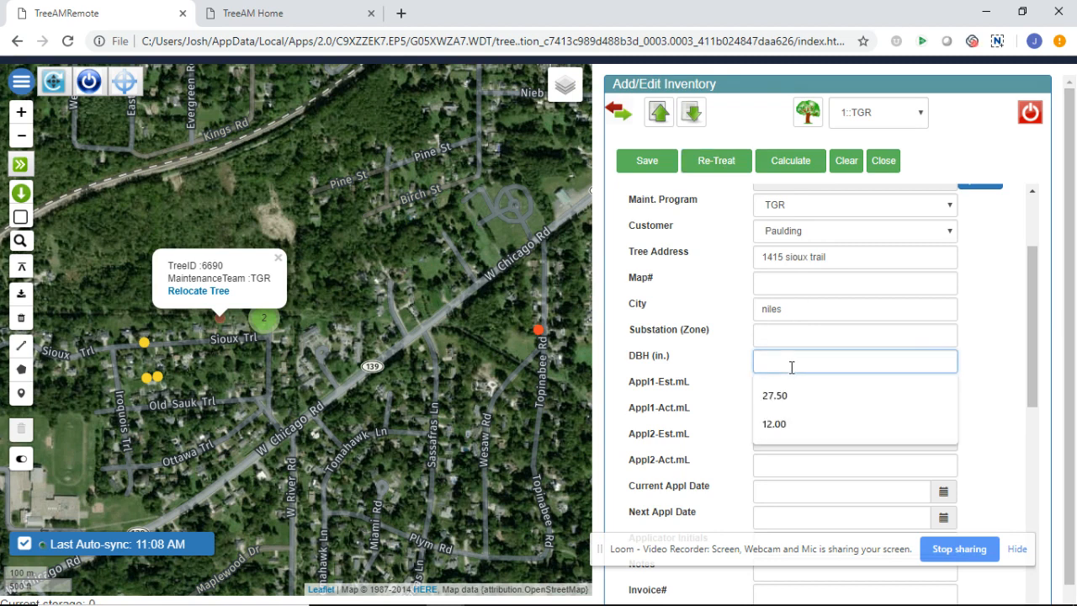
type("31.3")
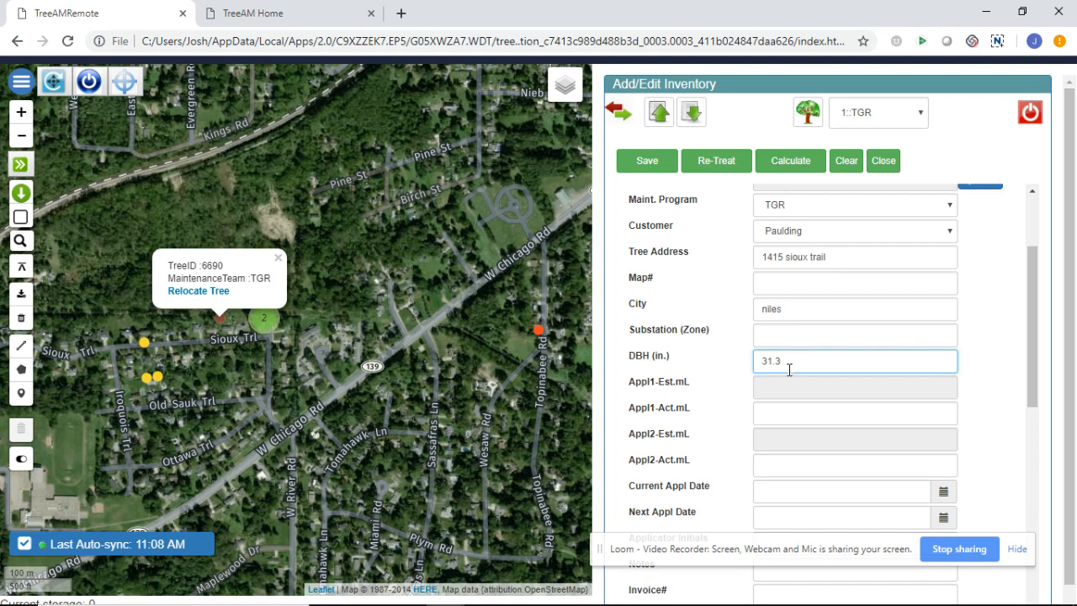
left_click(784, 336)
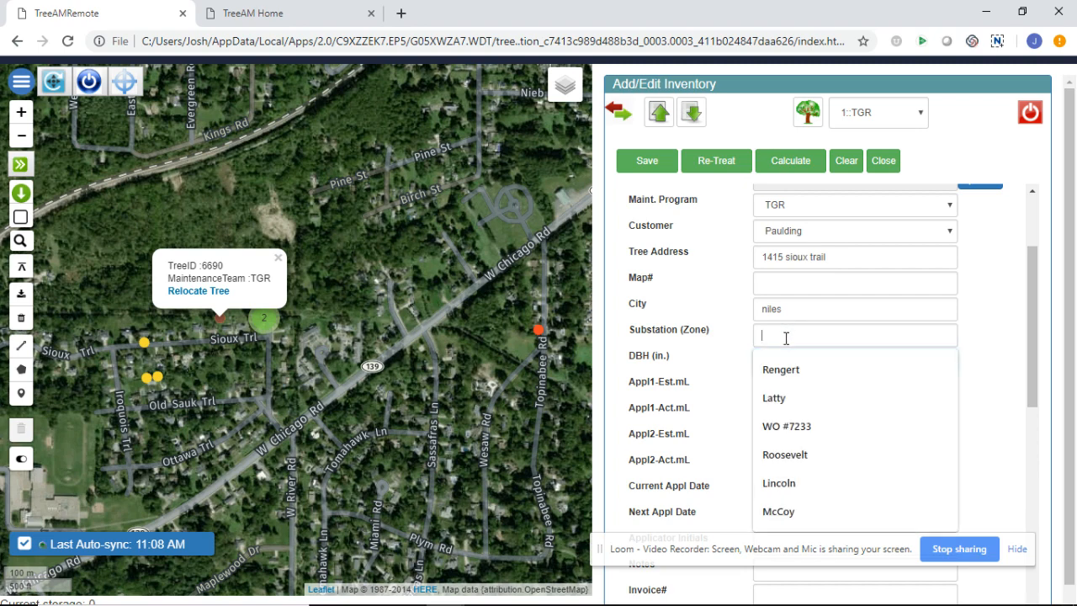
type("Bal")
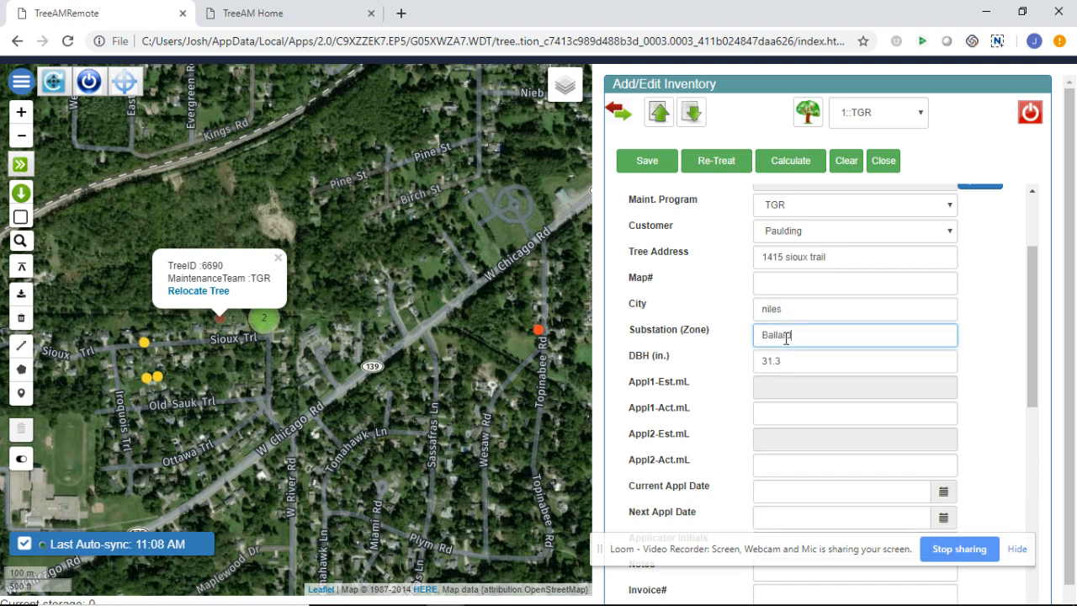
type("lard")
left_click(795, 161)
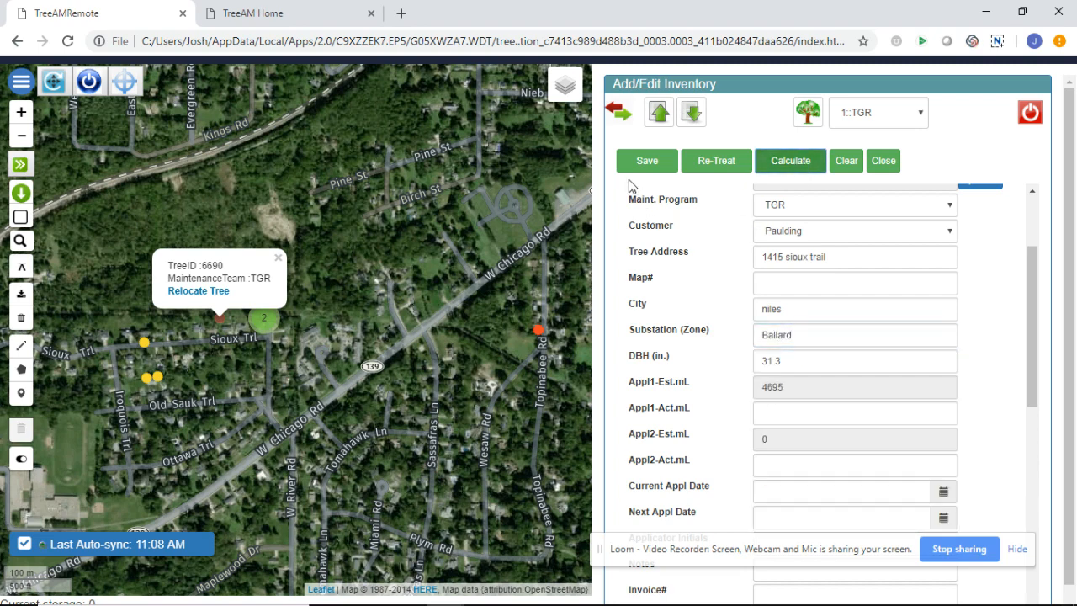
left_click(644, 161)
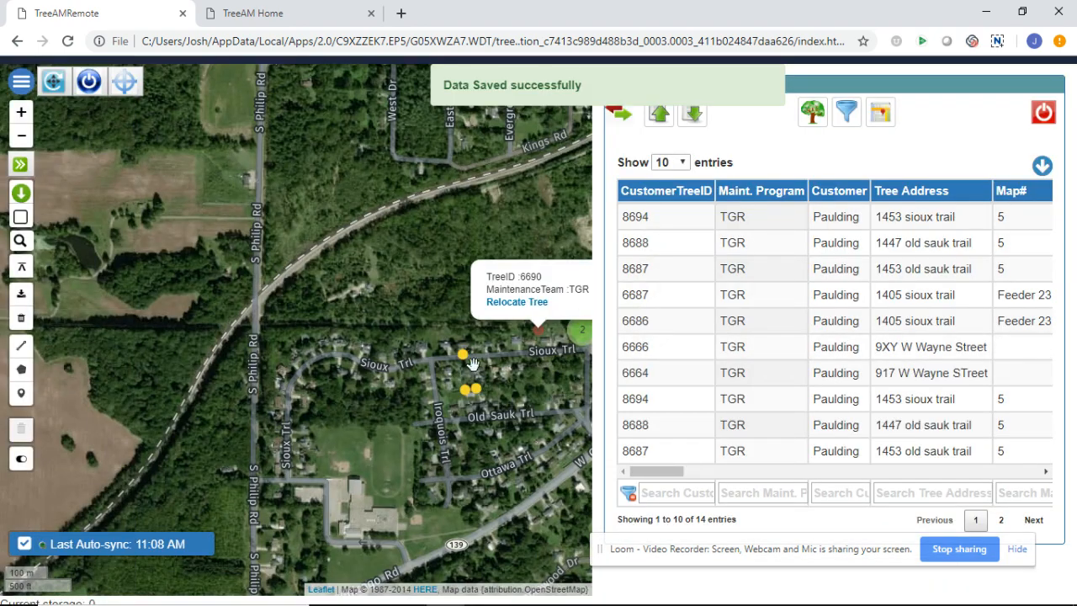
left_click(463, 356)
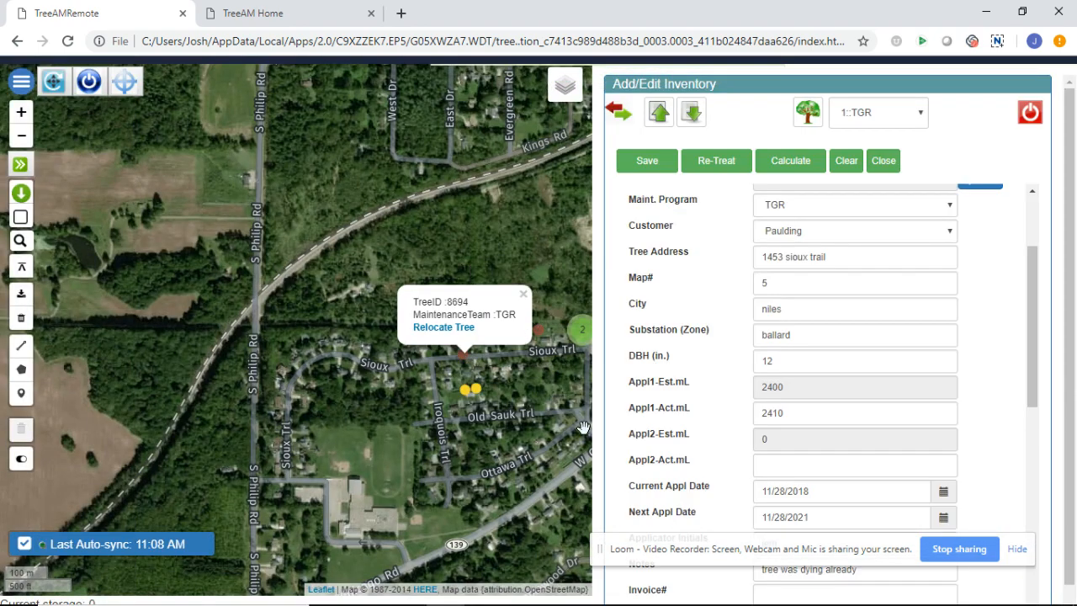
Re-treat tree 8694 with DBH 12.2, calculate the 2440 mL estimate, and save
left_click_drag(1032, 343, 1031, 354)
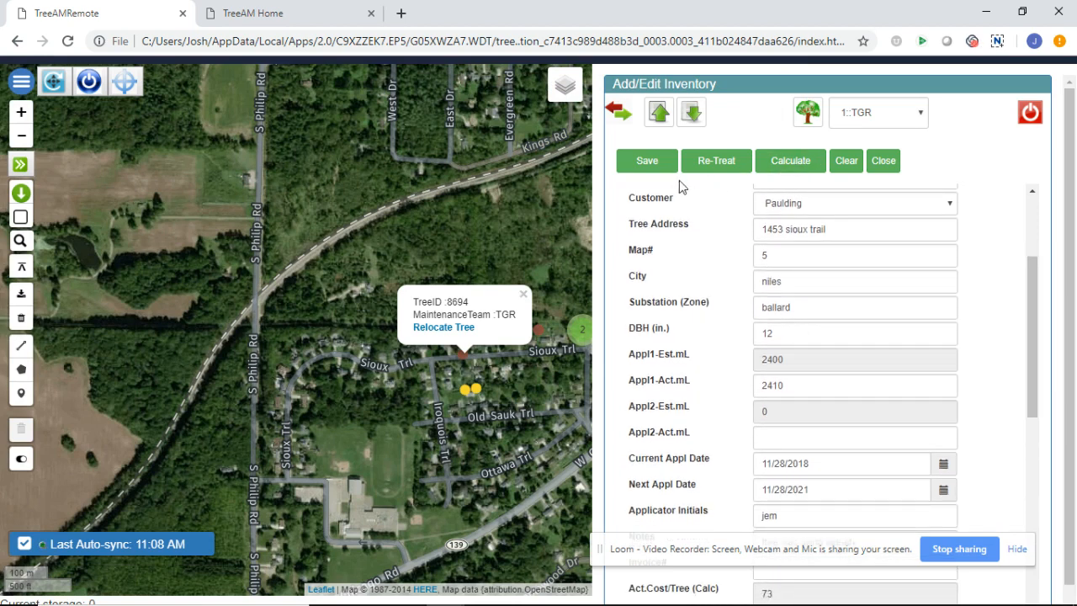
left_click(709, 167)
left_click(776, 334)
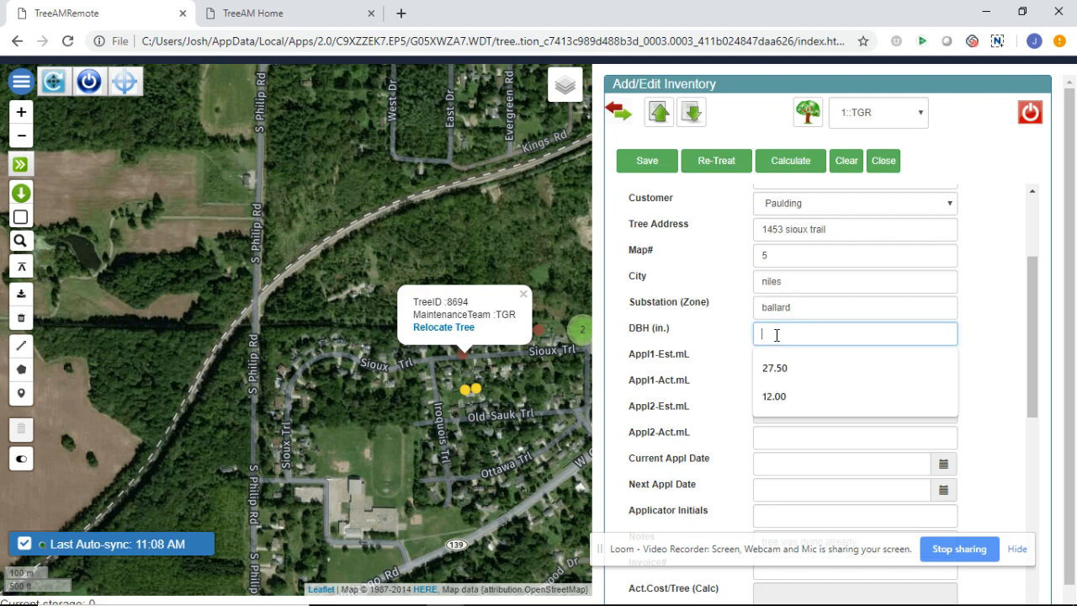
type("12.2")
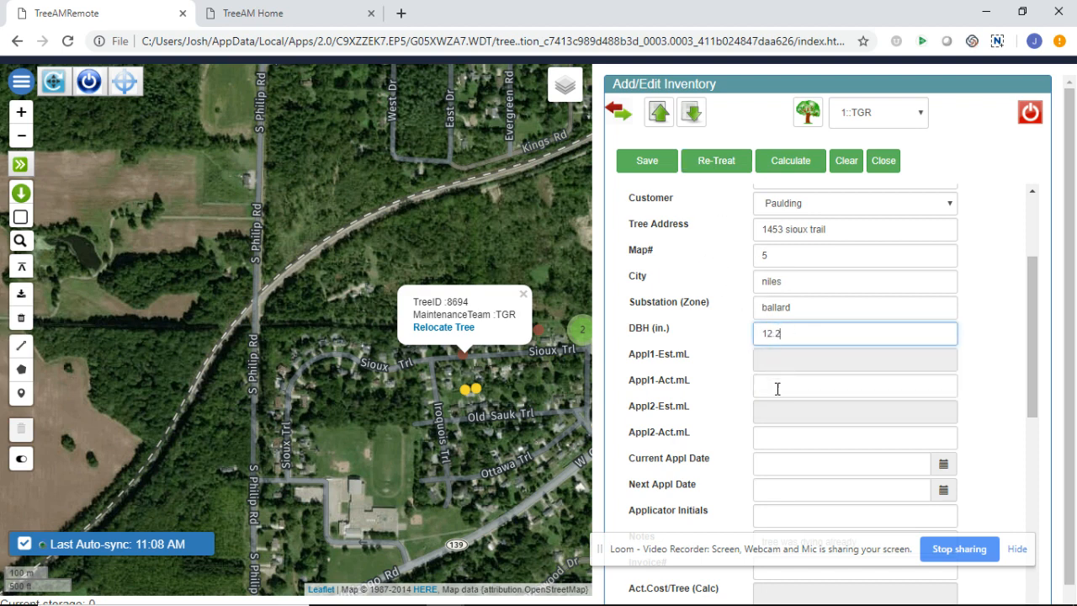
left_click(795, 162)
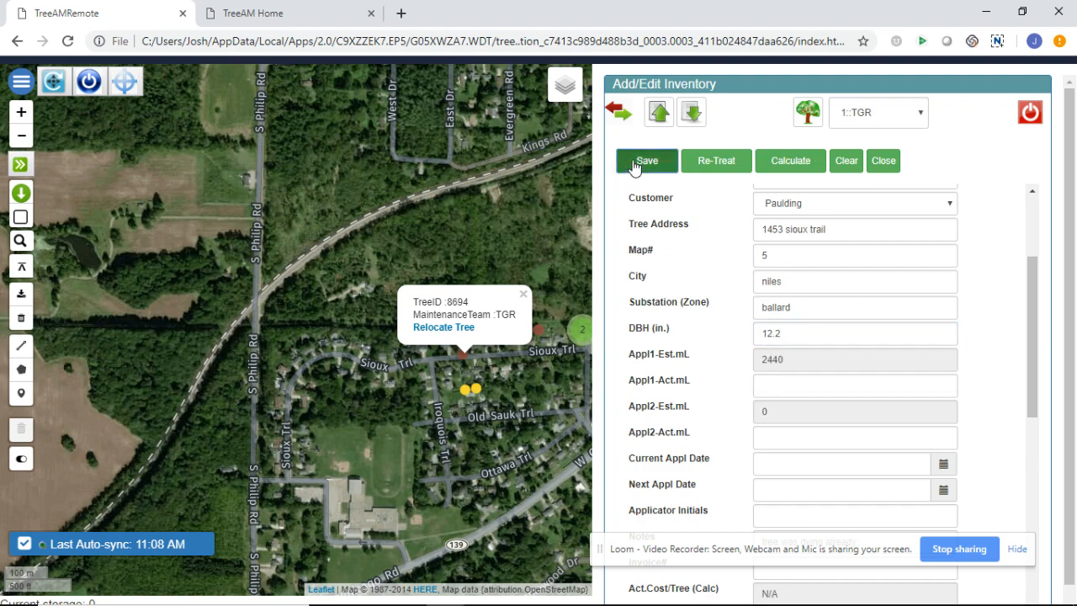
left_click(638, 163)
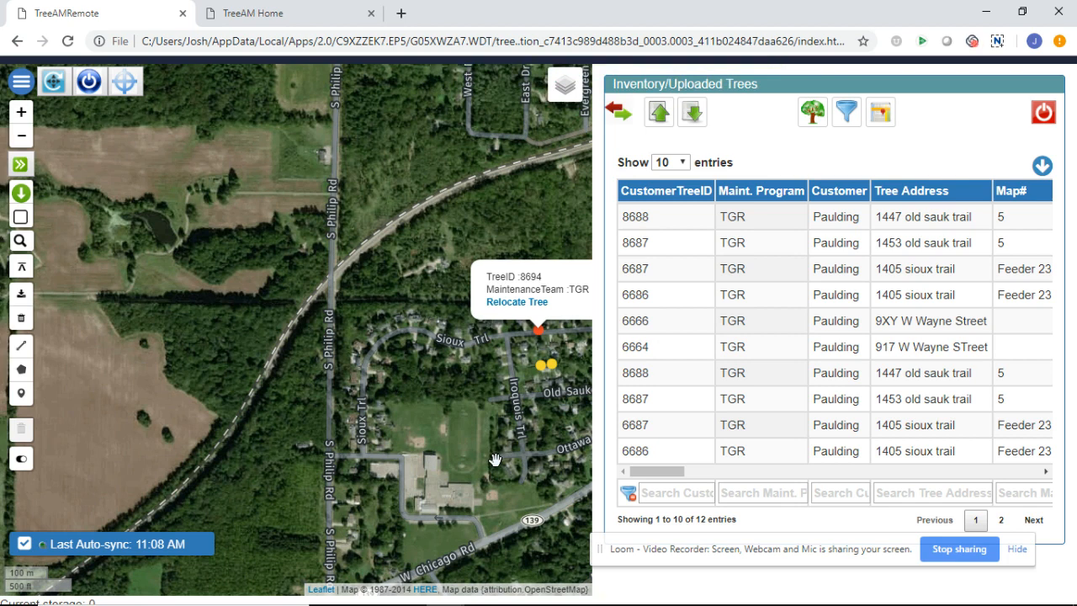
Upload the six locally stored re-treated tree records from the local inventory list
left_click(693, 113)
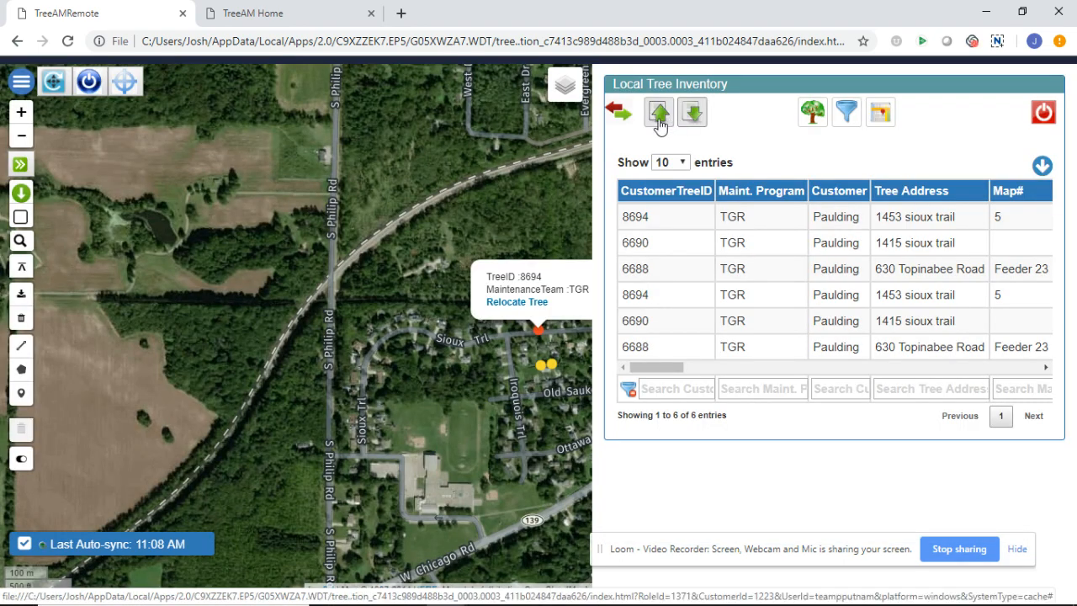
left_click(660, 116)
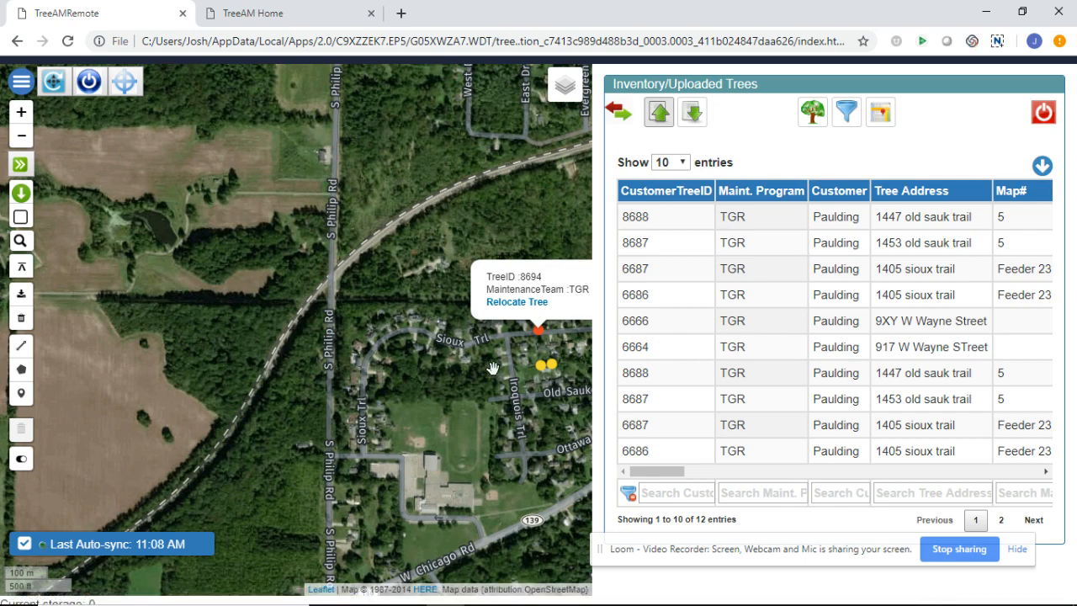
left_click_drag(492, 368, 277, 291)
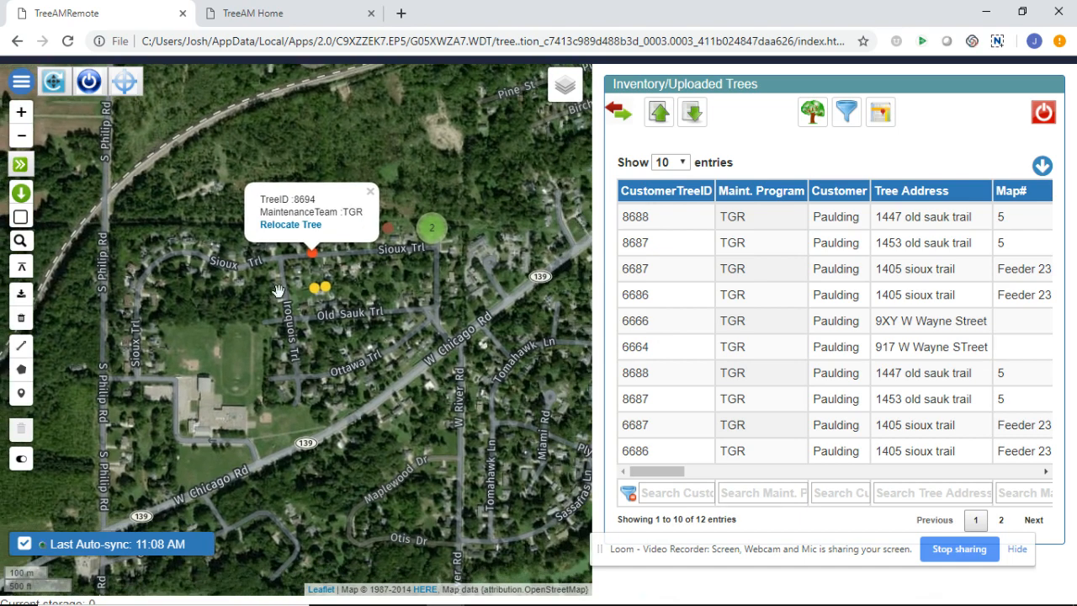
left_click(252, 14)
mouse_move(321, 84)
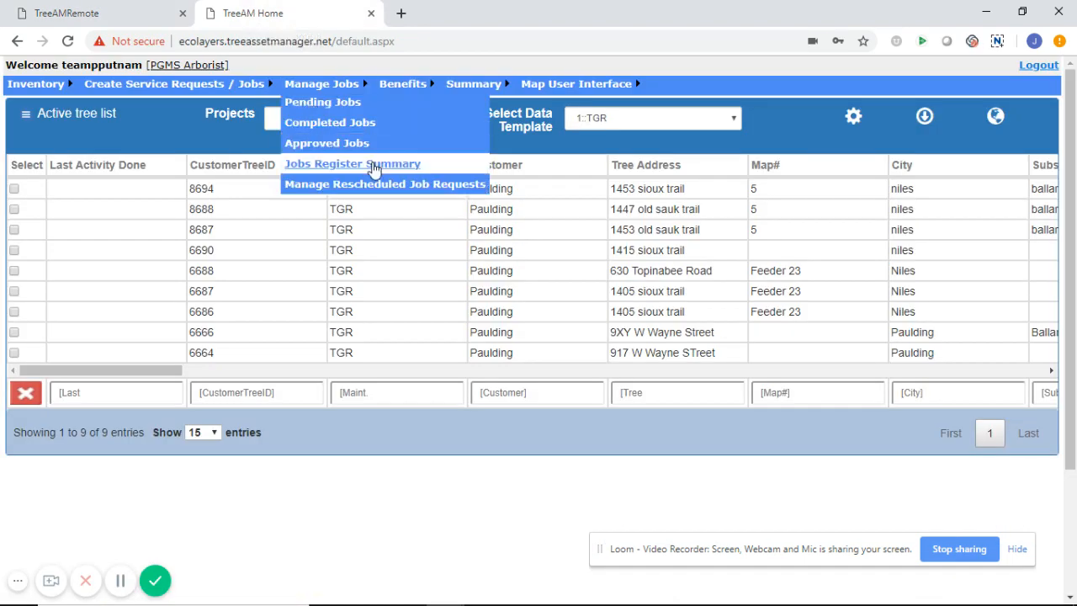
left_click(586, 192)
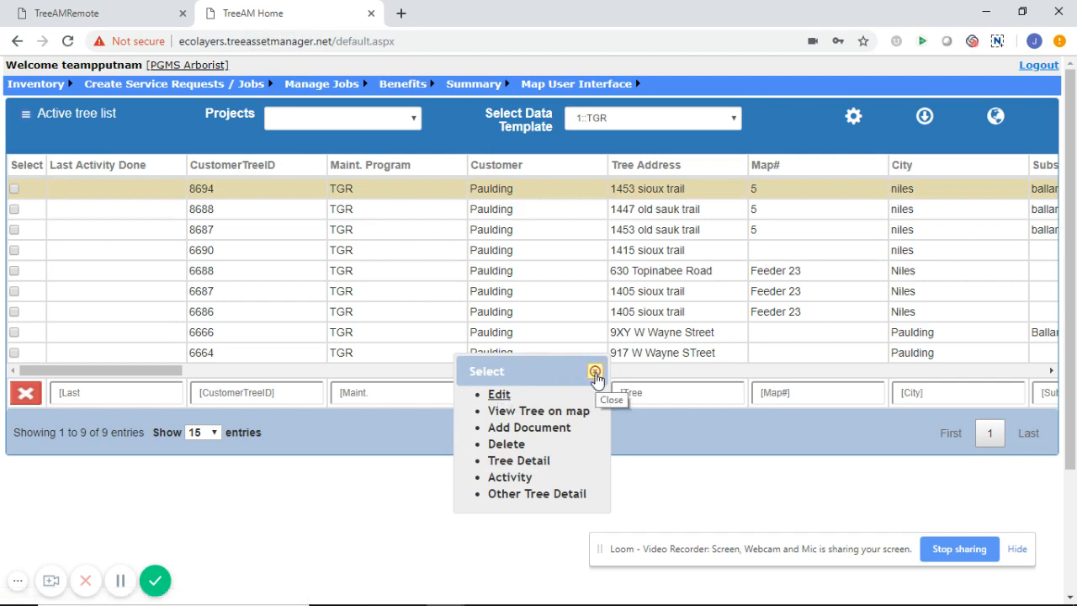
left_click(595, 371)
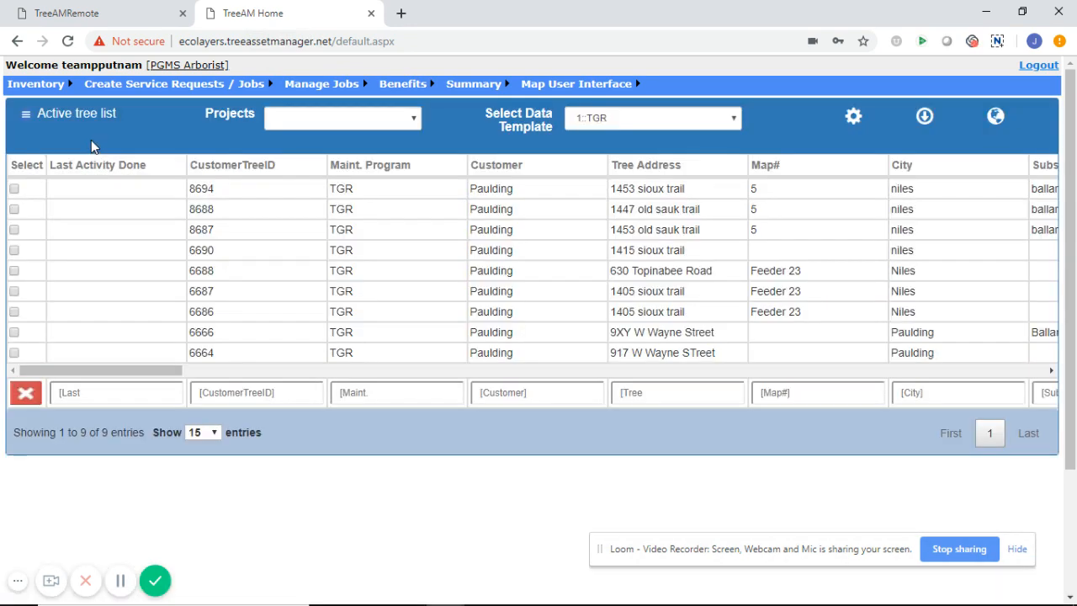
left_click(25, 118)
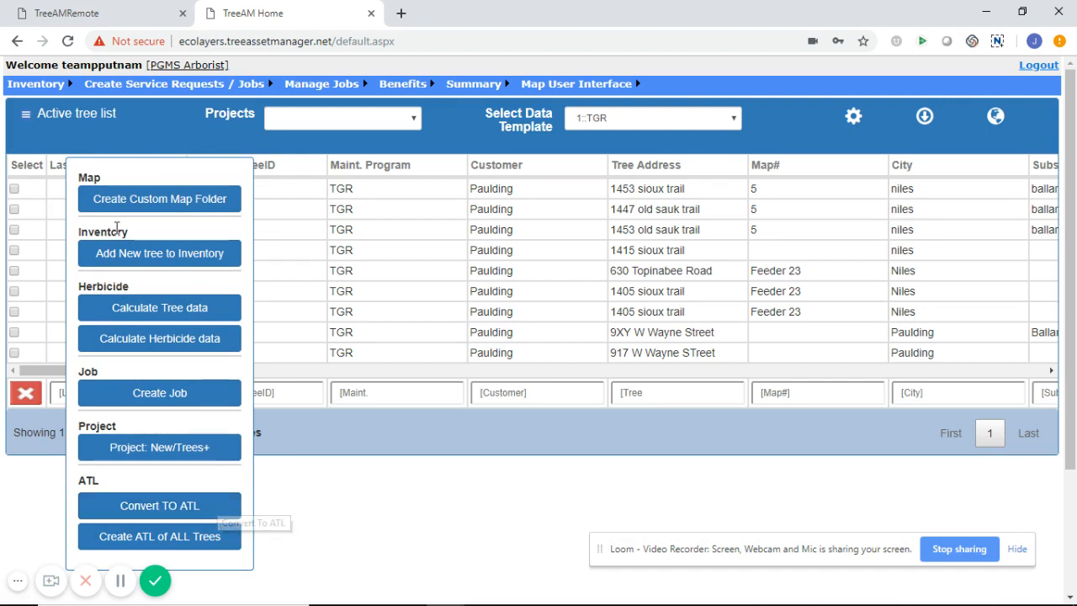
left_click(112, 14)
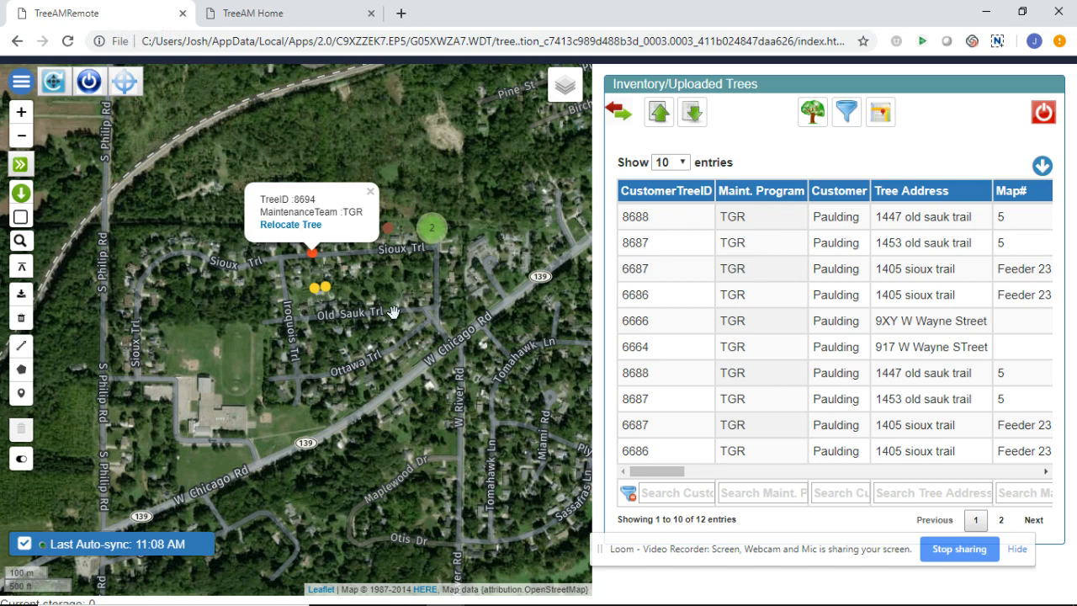